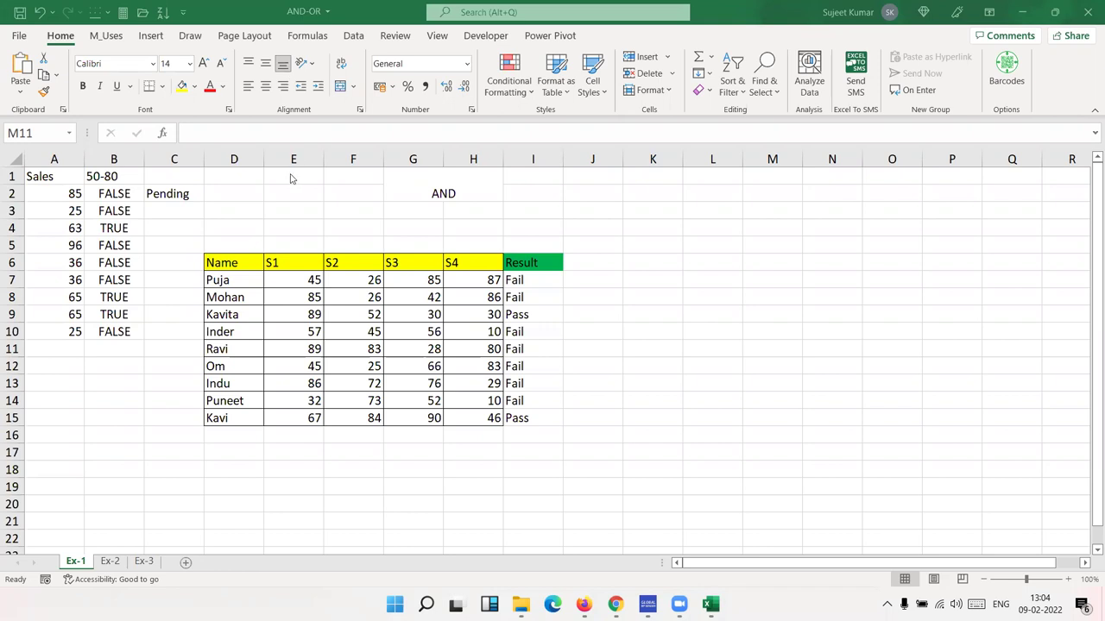
Step: Review the Pending formula in C2 and the AND formula in B2 without changing them
key(shift+Up)
key(shift+Right)
double_click(159, 194)
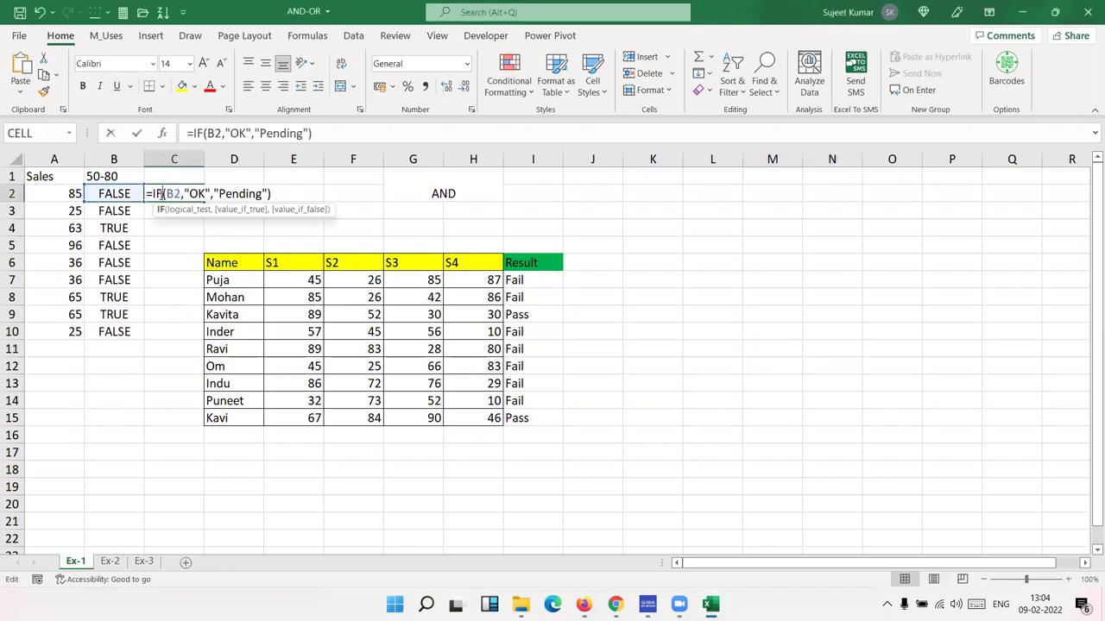
key(Return)
click(91, 193)
double_click(98, 194)
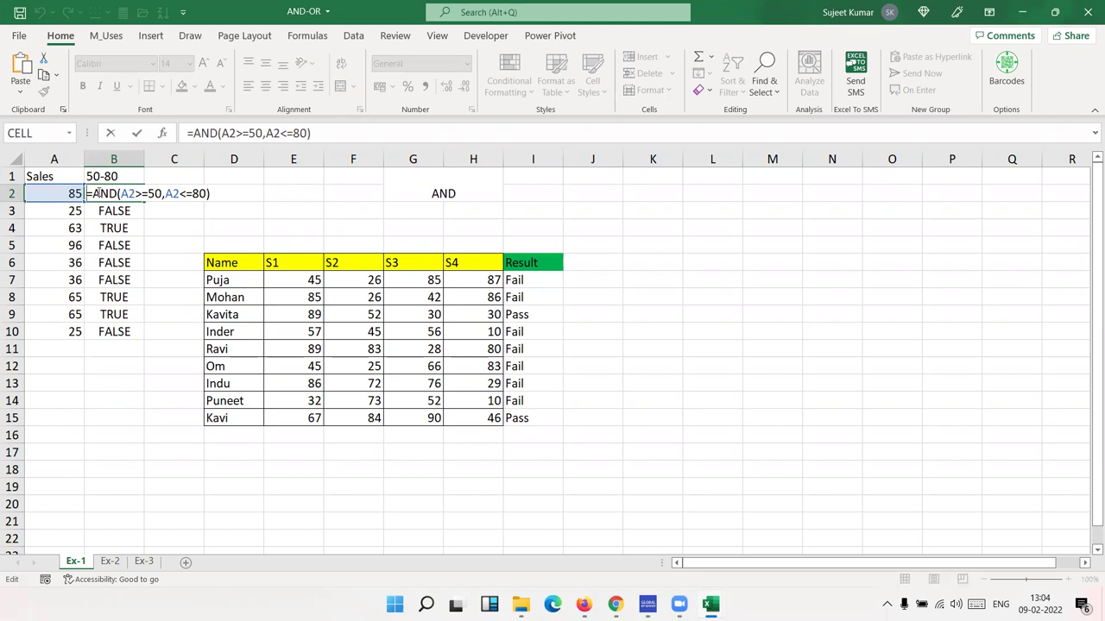
key(Return)
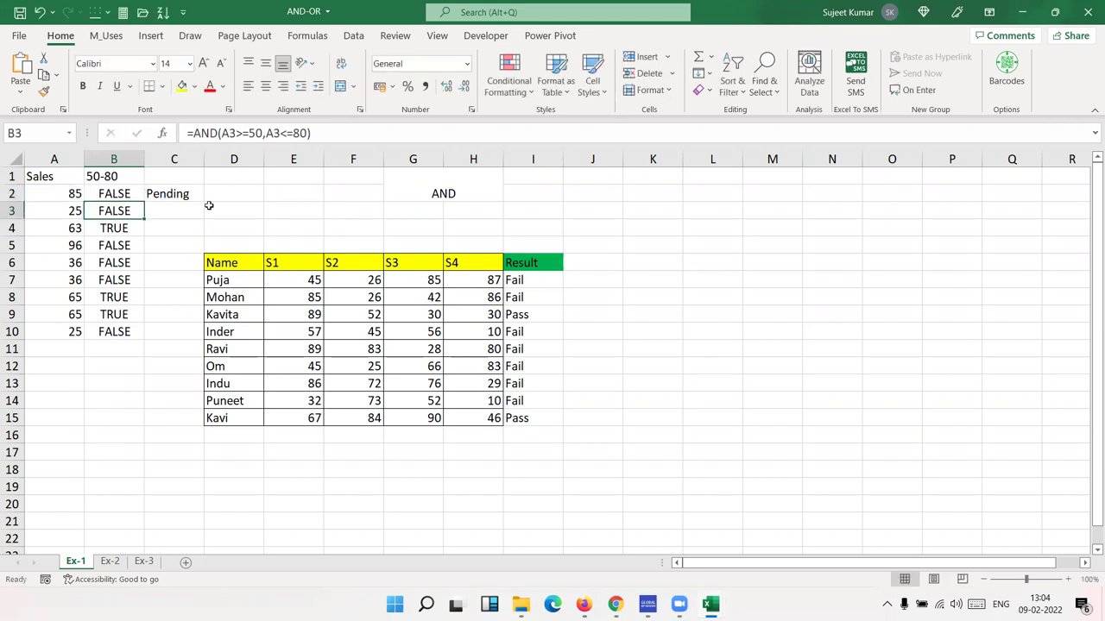
Step: Clear the Pending formula from C2, recheck B2's AND formula, and reselect the empty C2
click(212, 208)
click(163, 231)
click(170, 192)
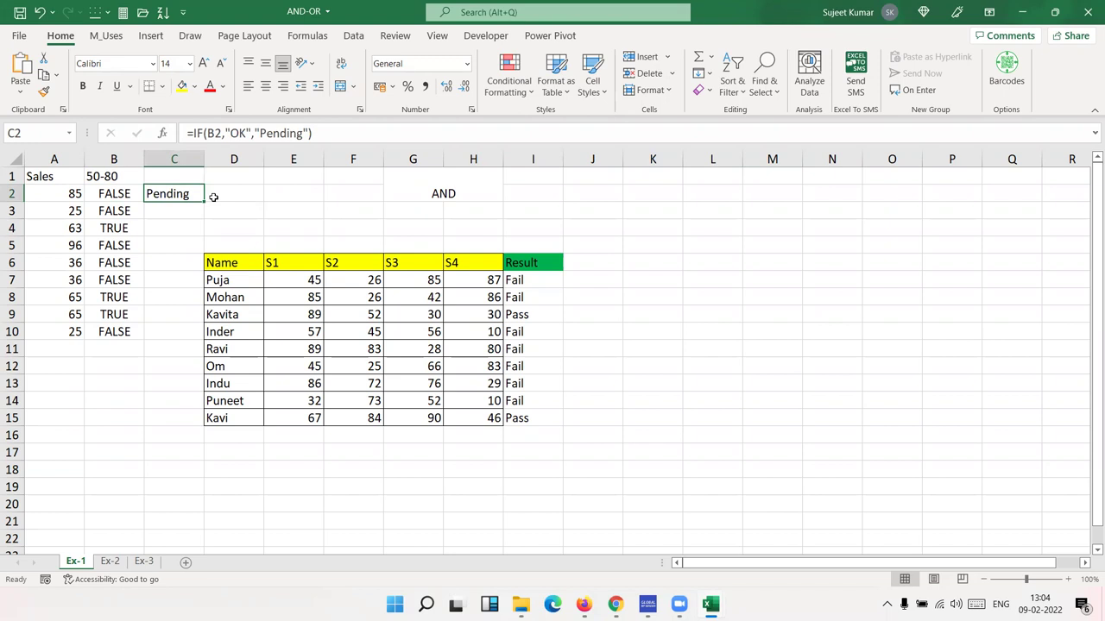
key(Delete)
key(Left)
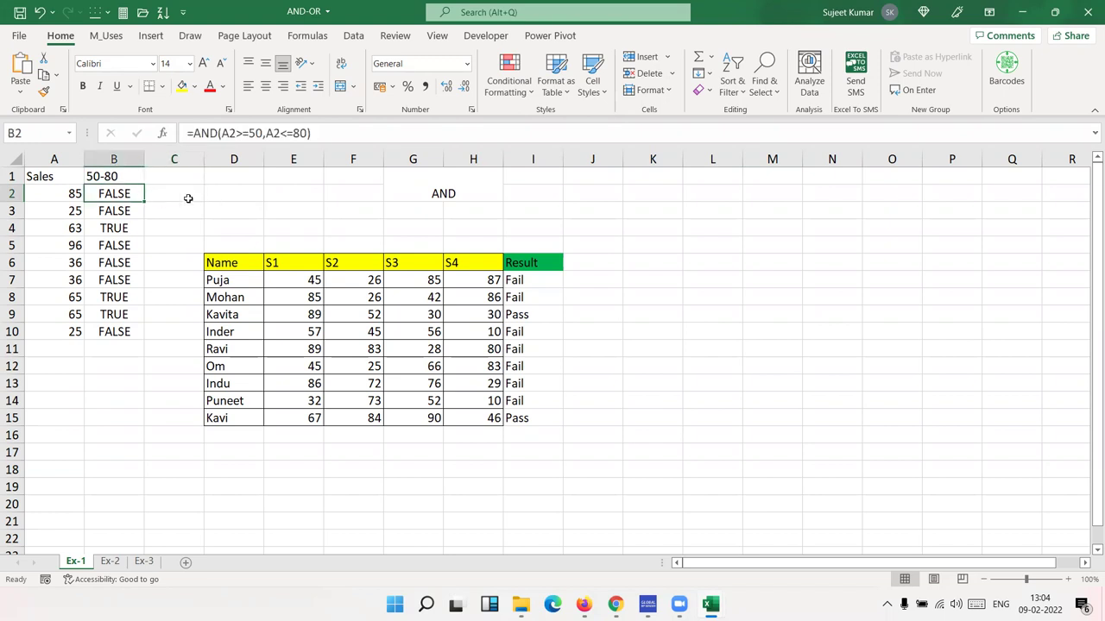
double_click(110, 193)
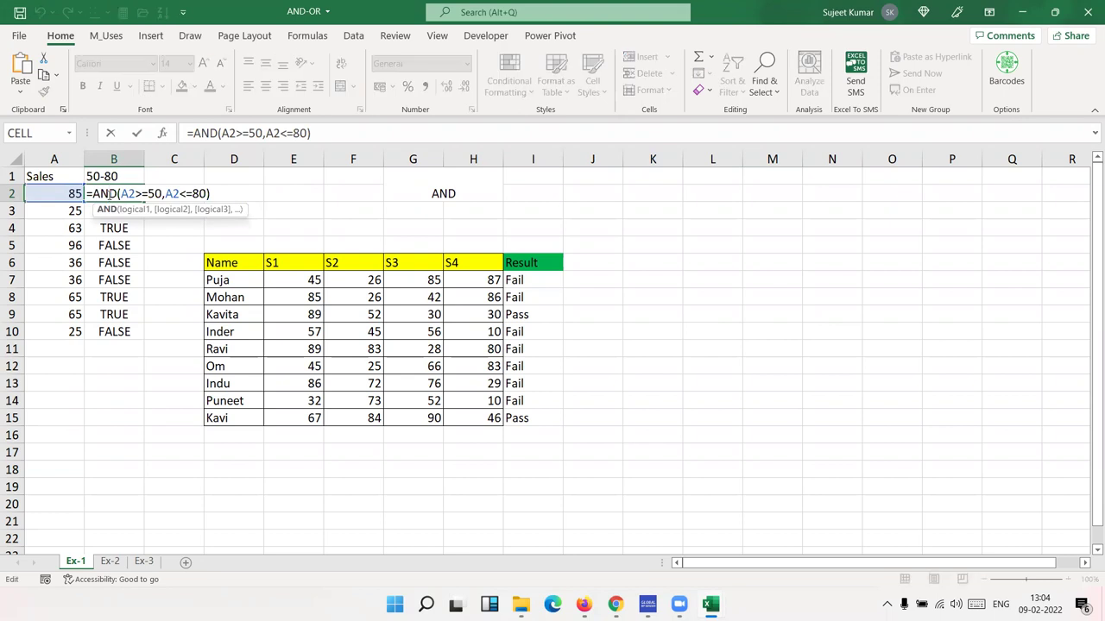
key(Return)
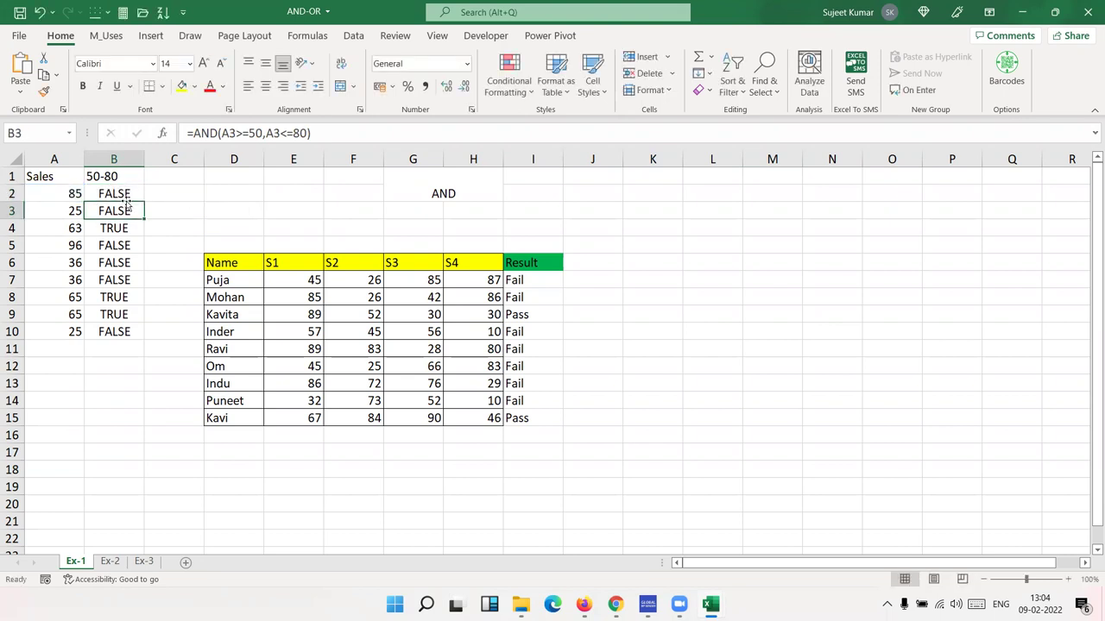
click(159, 196)
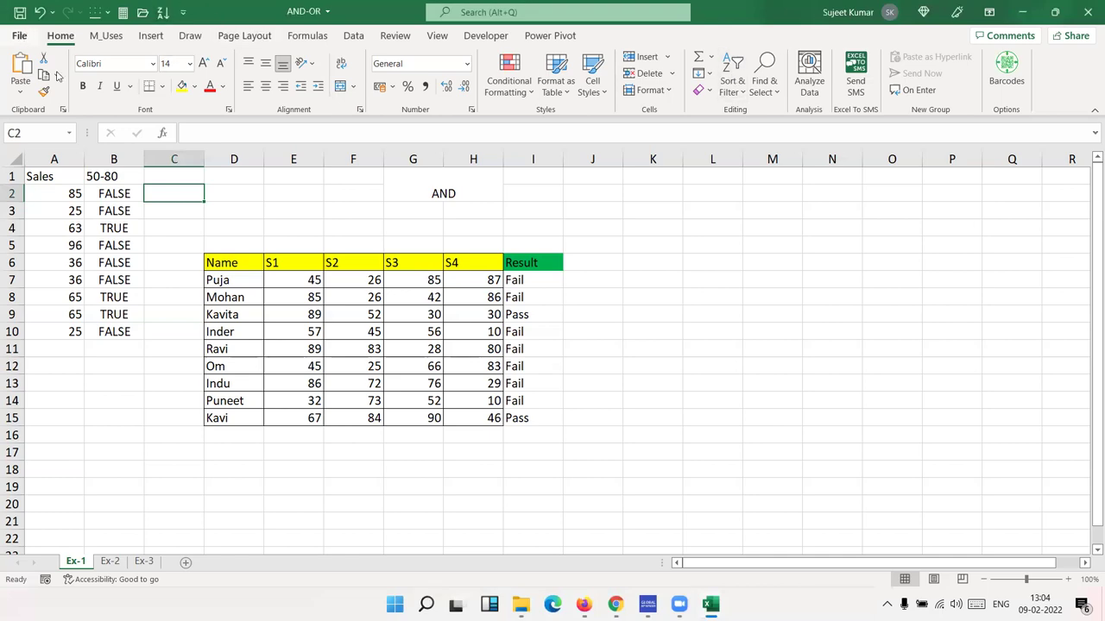
Step: Save a copy of the workbook in Documents as AND-OR-if (.xlsm)
click(22, 37)
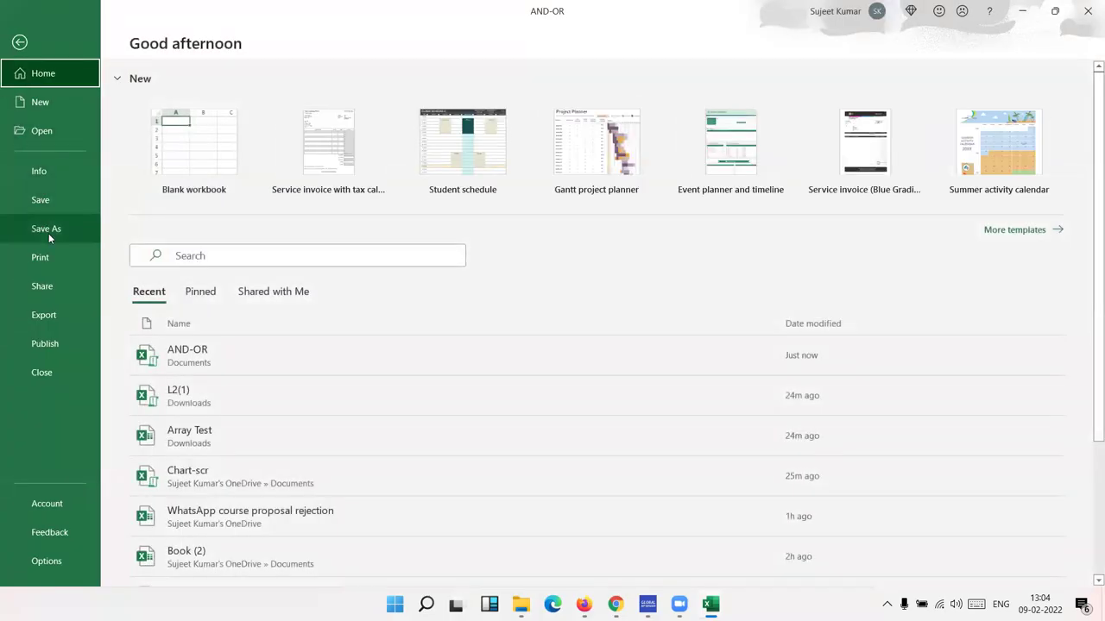
click(48, 231)
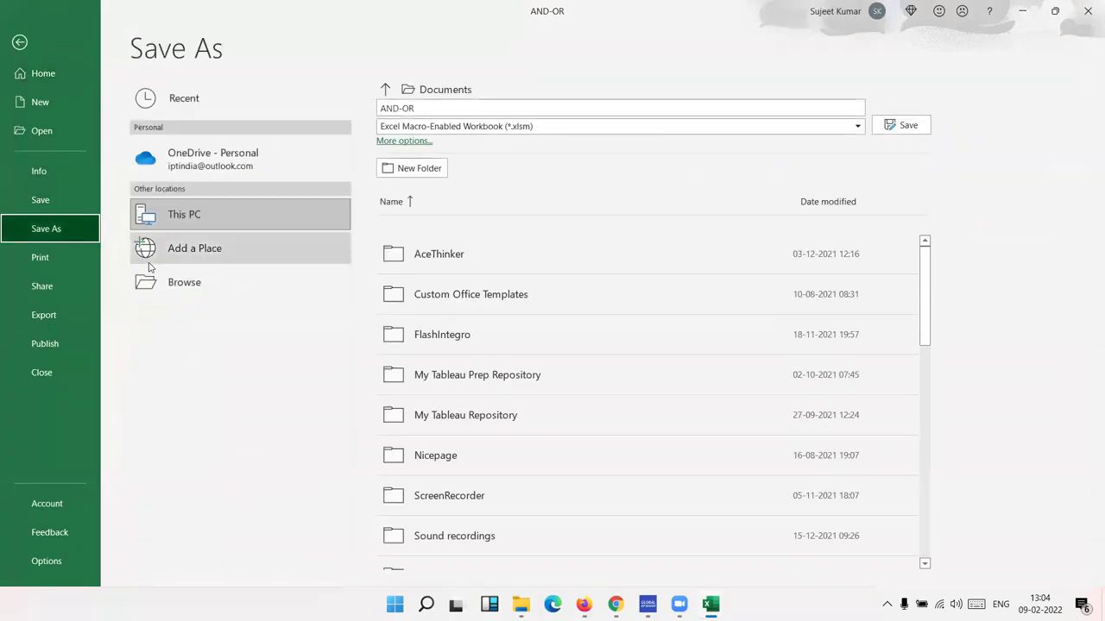
click(449, 110)
click(453, 109)
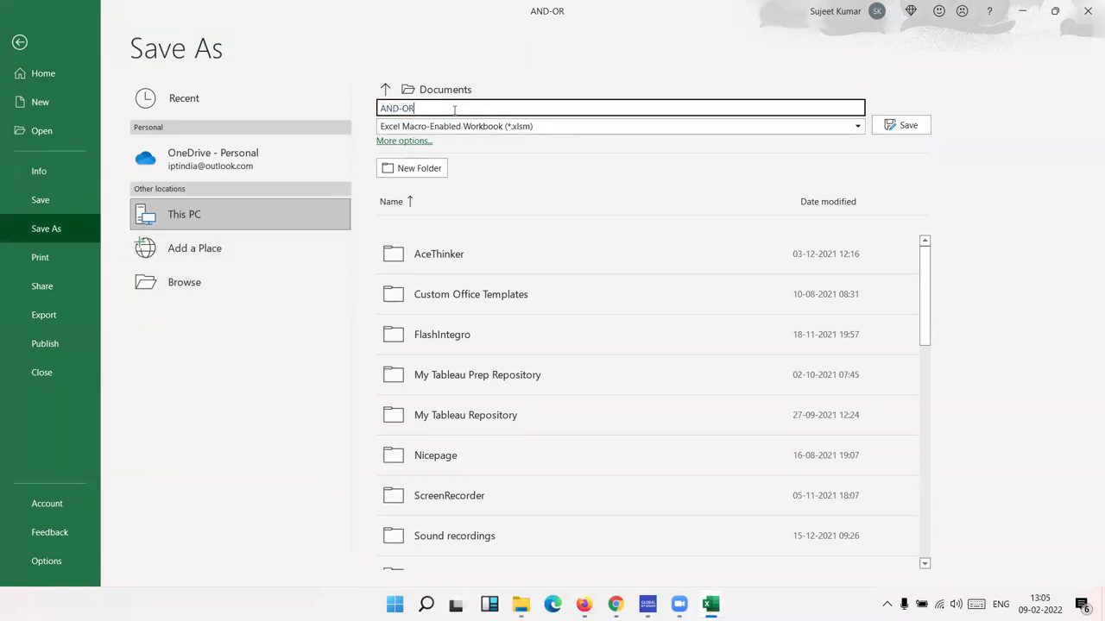
text(-i)
text(f)
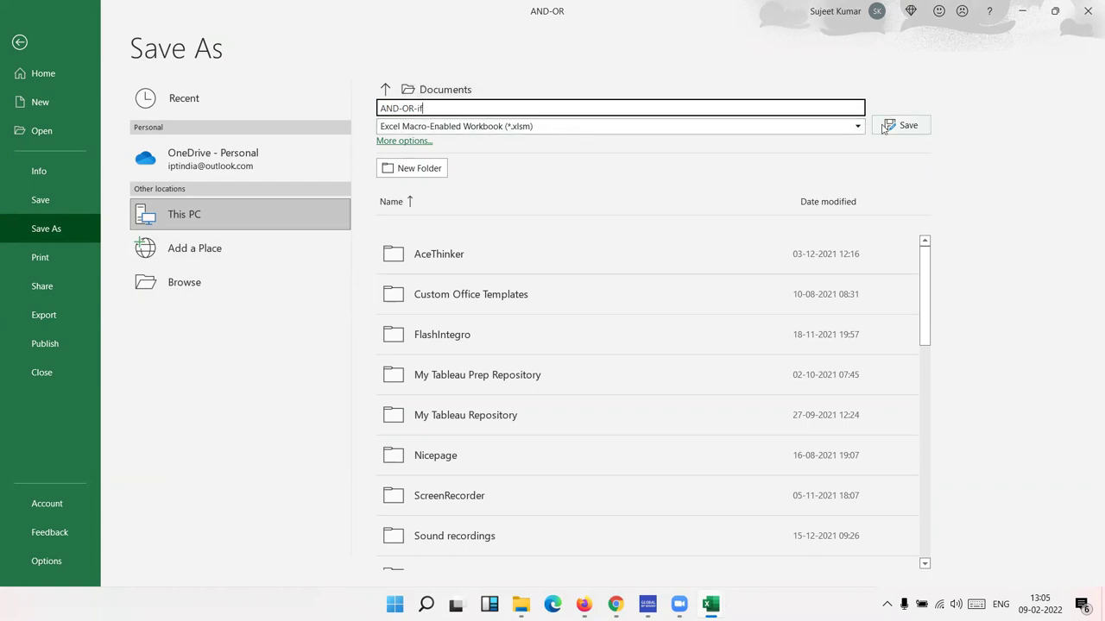
click(884, 130)
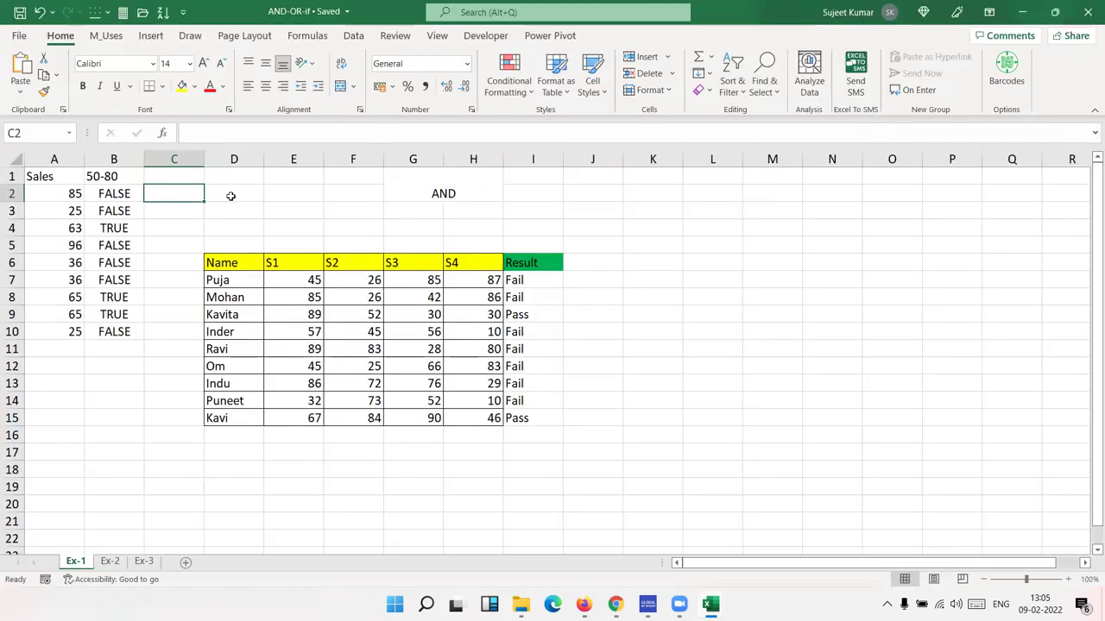
Step: Type =IF(A2>=50,IF(A2<=80,"Yes","NO"),"NO") into C2, clicking A2 for each reference
key(F2)
text(=if()
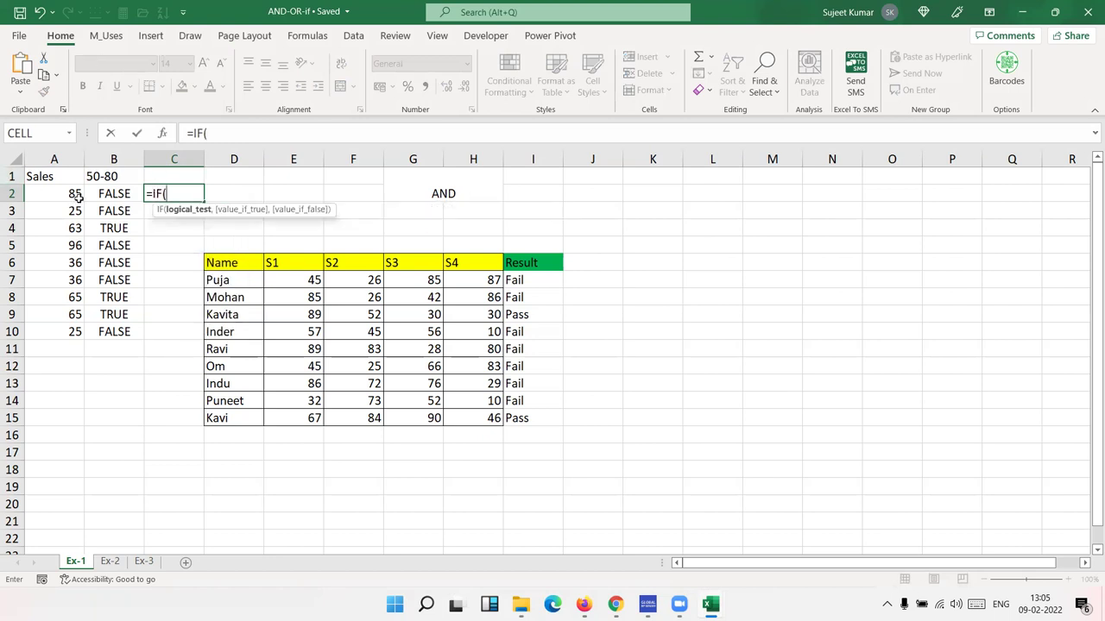
click(76, 194)
text(>=50,)
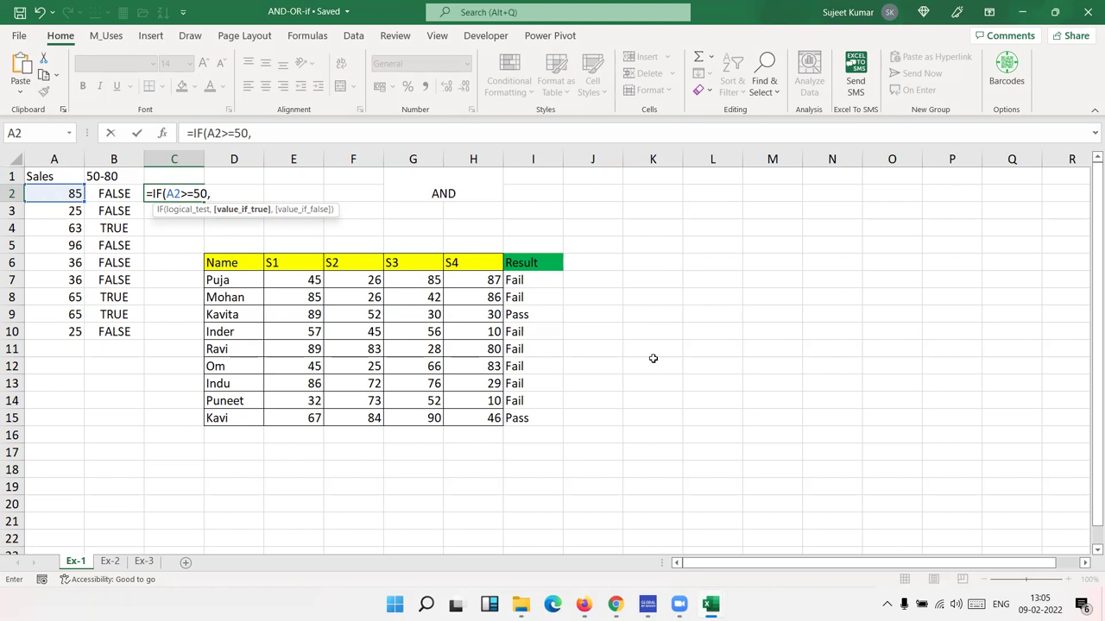
text(IF()
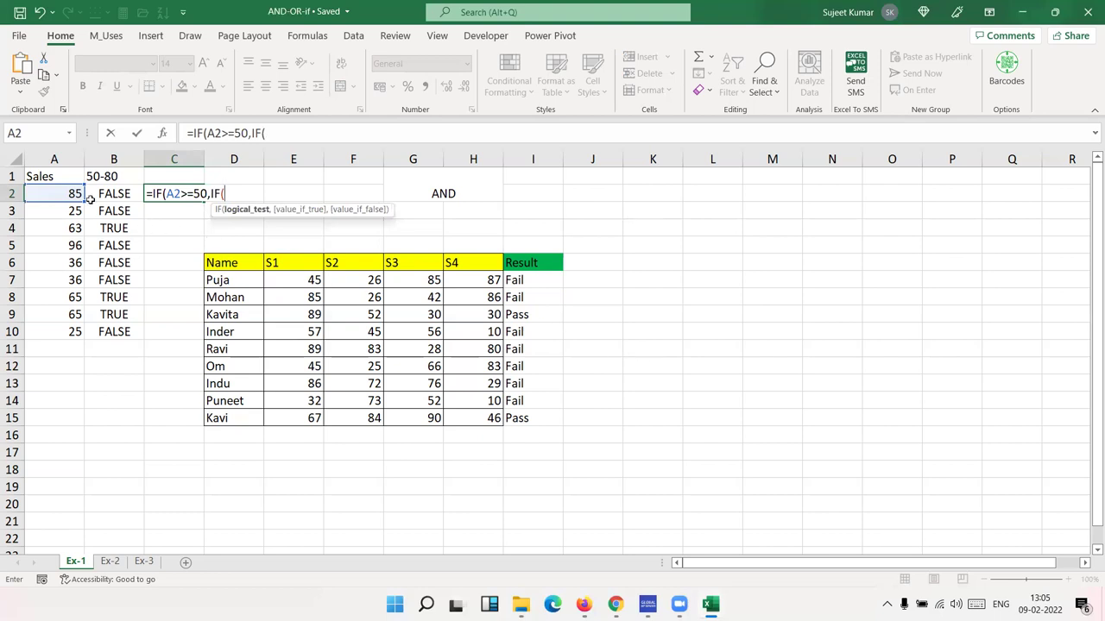
click(50, 190)
text(<=80,)
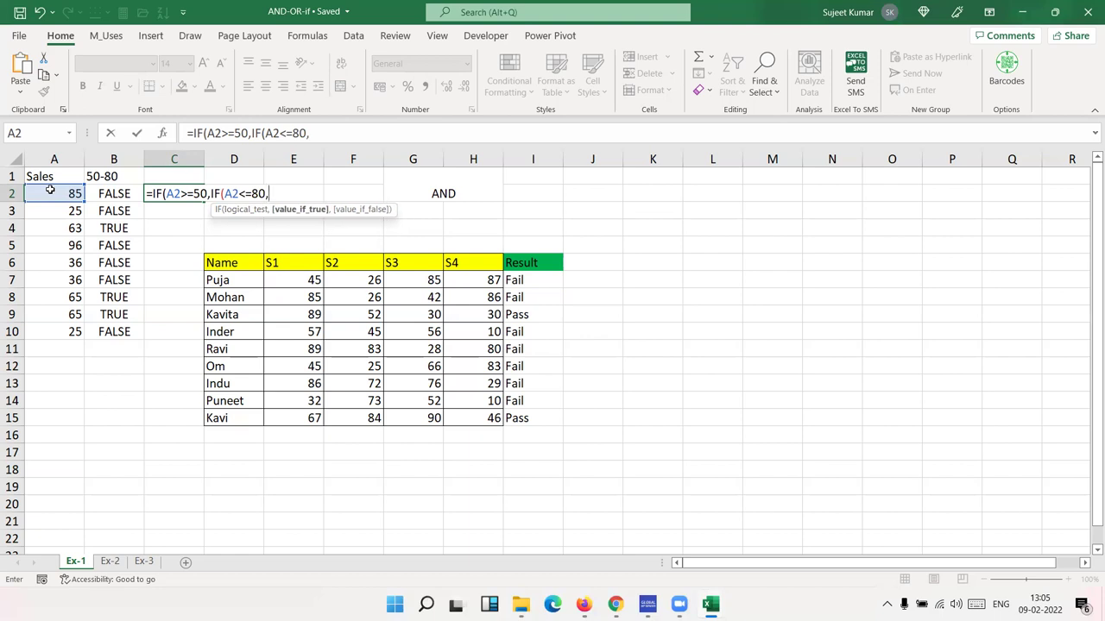
text("Yes",)
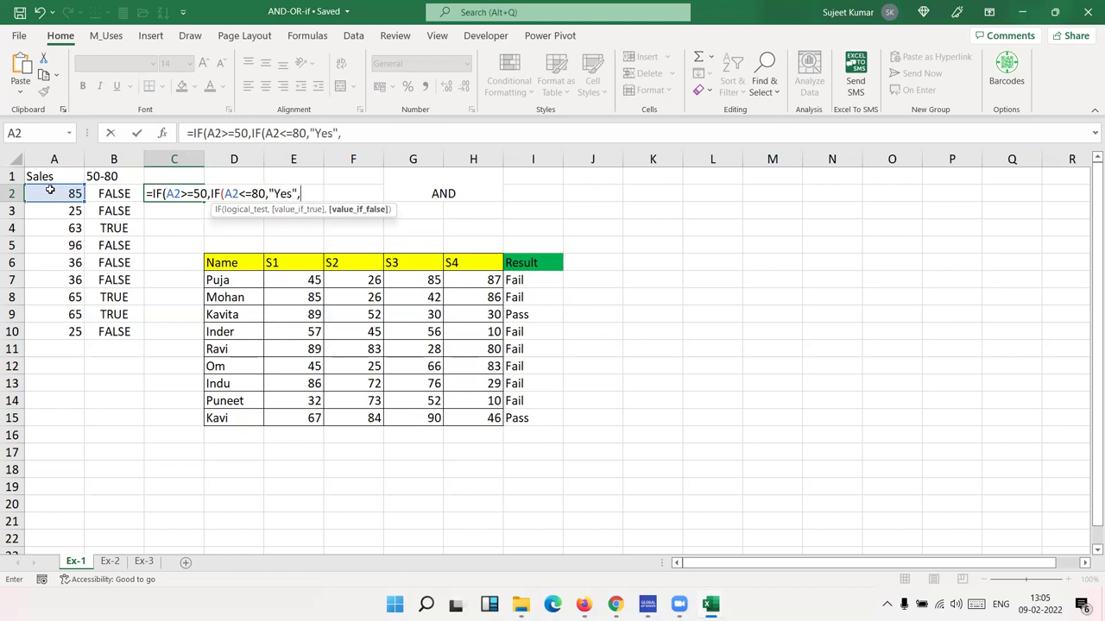
text("NO")
text(),"NO)
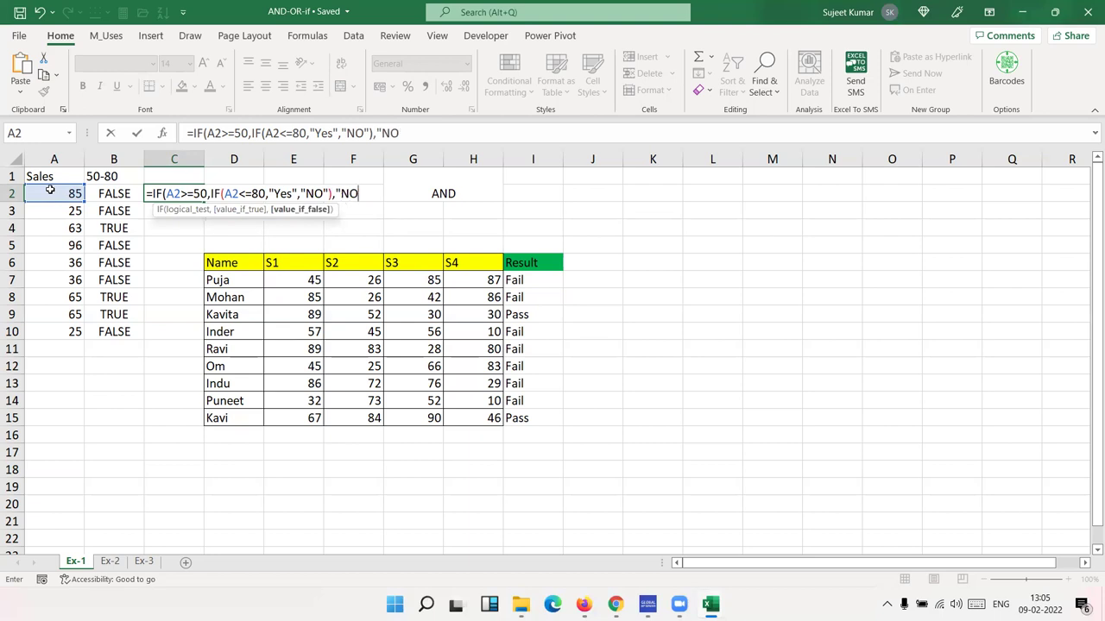
text("))
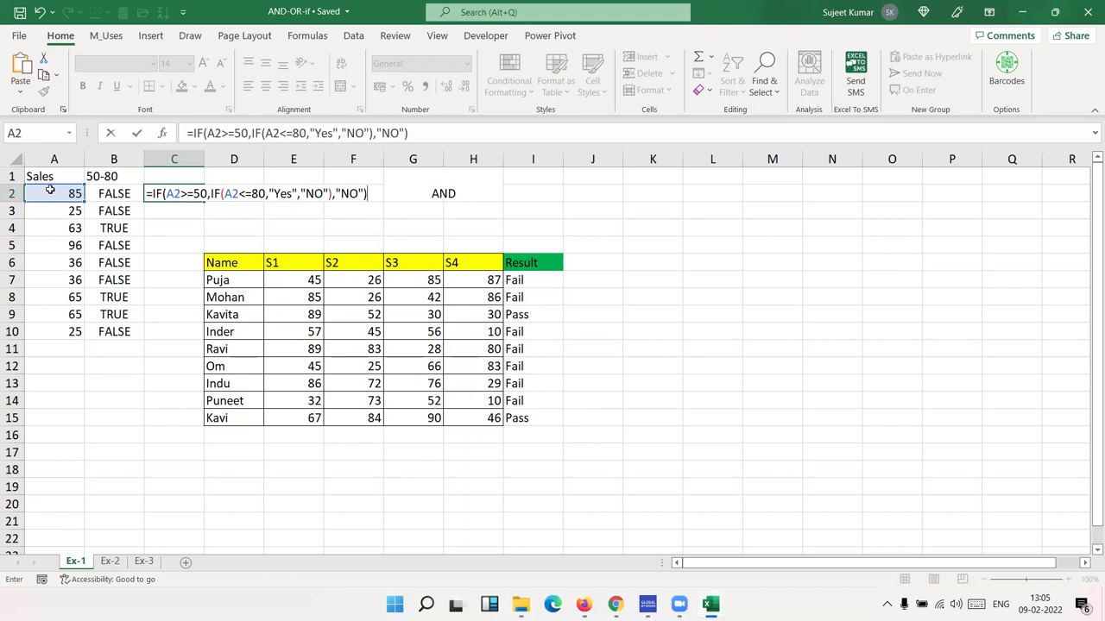
Step: Check the inner IF and final NO argument in C2's formula, then commit it
click(182, 193)
drag(210, 194, 332, 196)
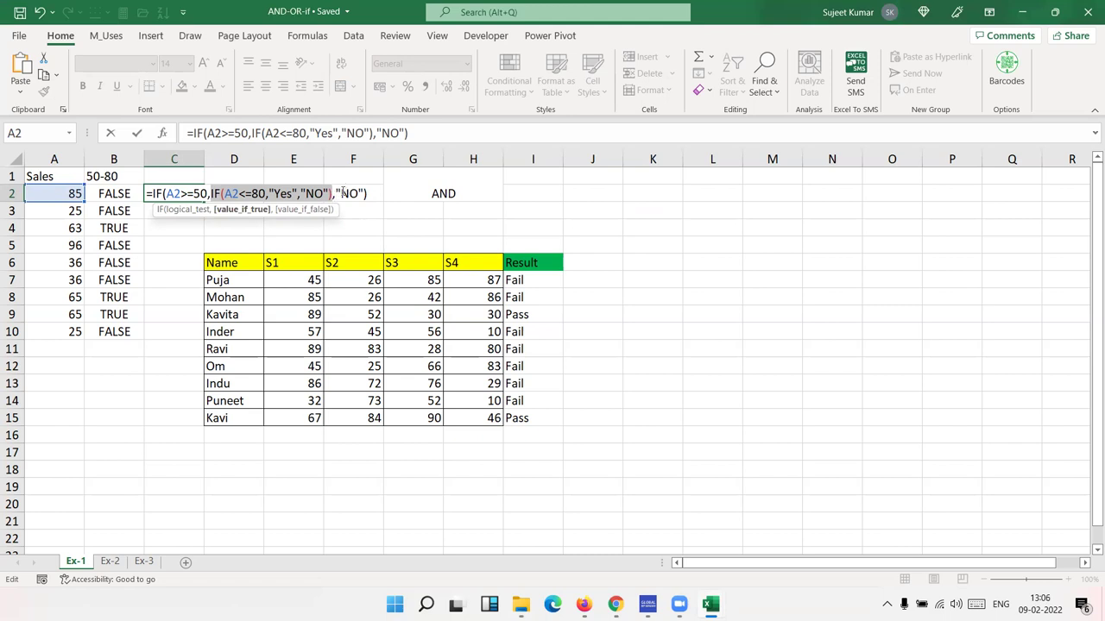
drag(338, 193, 365, 193)
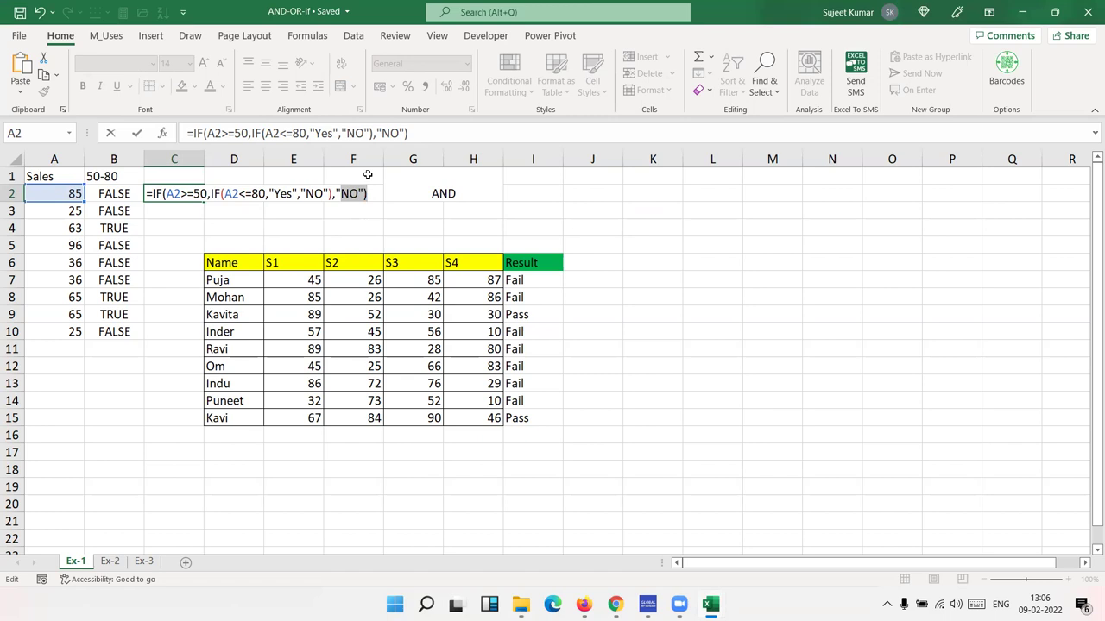
key(Return)
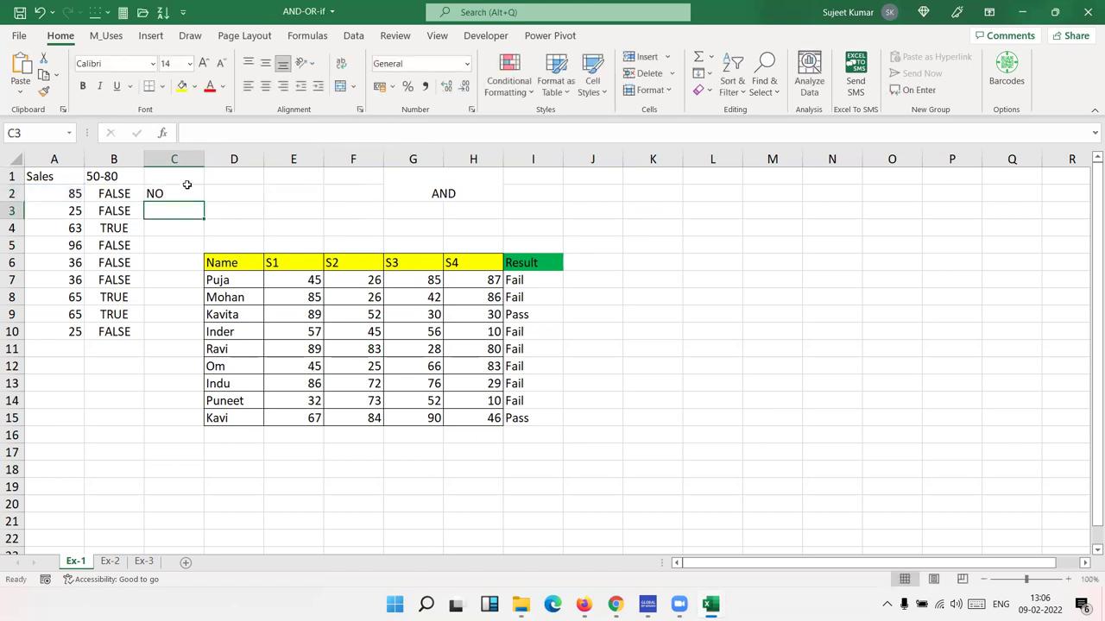
Step: Fill the C2 formula down to C10 and clear the extra results in C11:C15
click(197, 201)
double_click(202, 202)
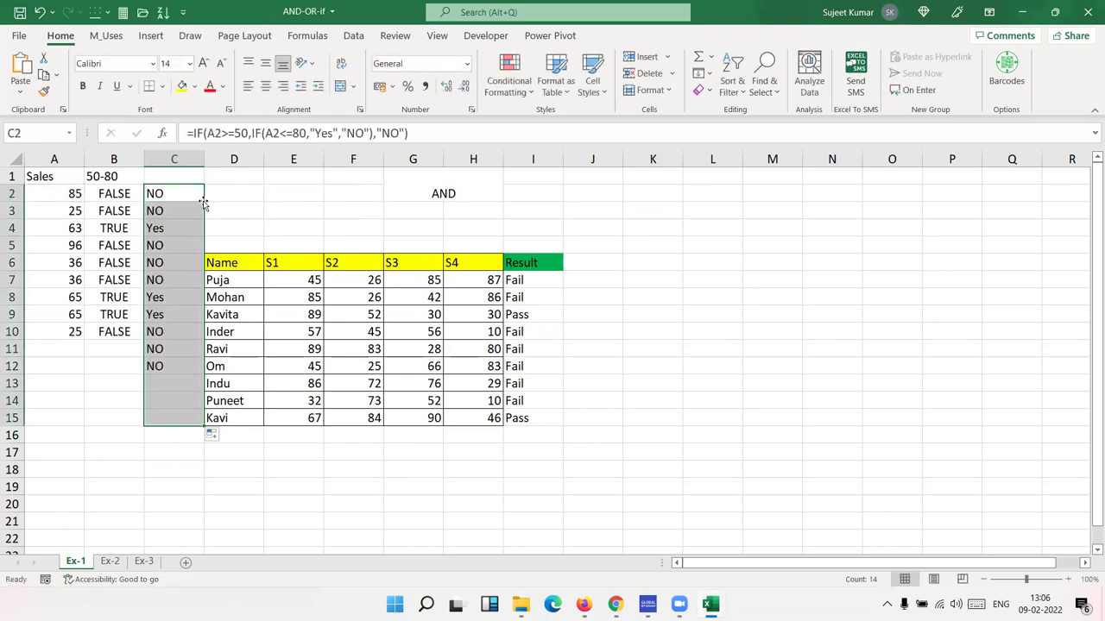
click(172, 350)
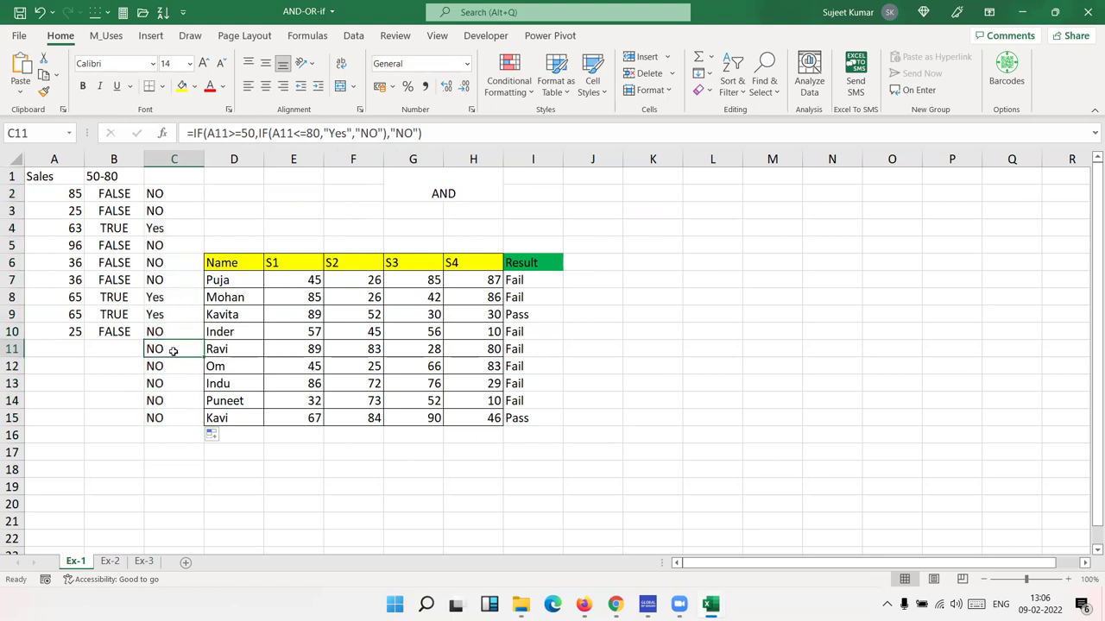
key(ctrl+shift+Down)
key(Delete)
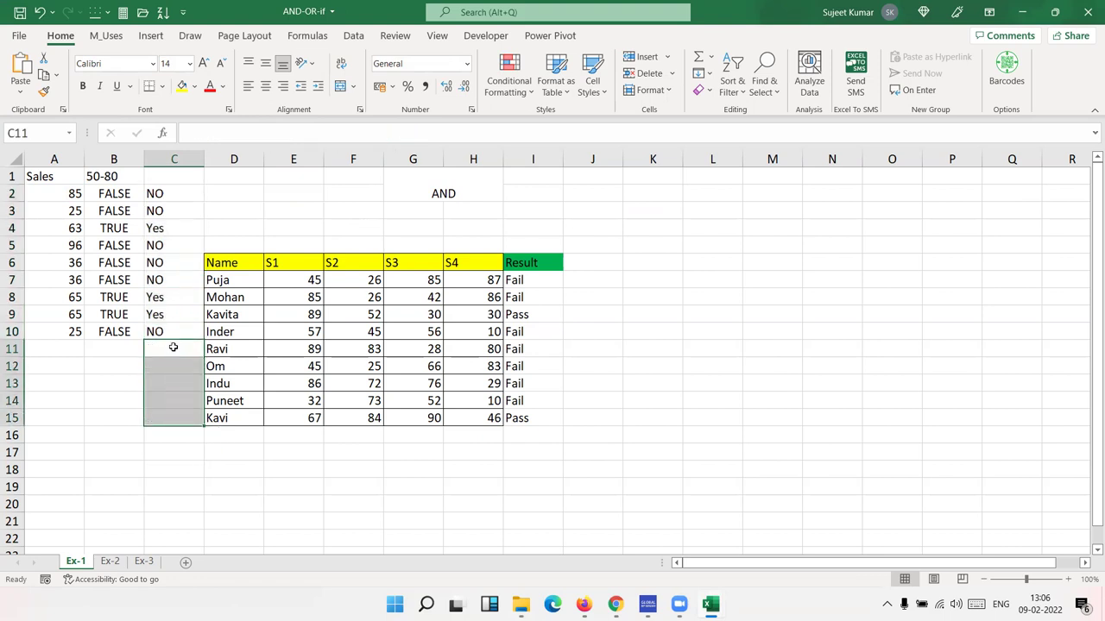
double_click(178, 196)
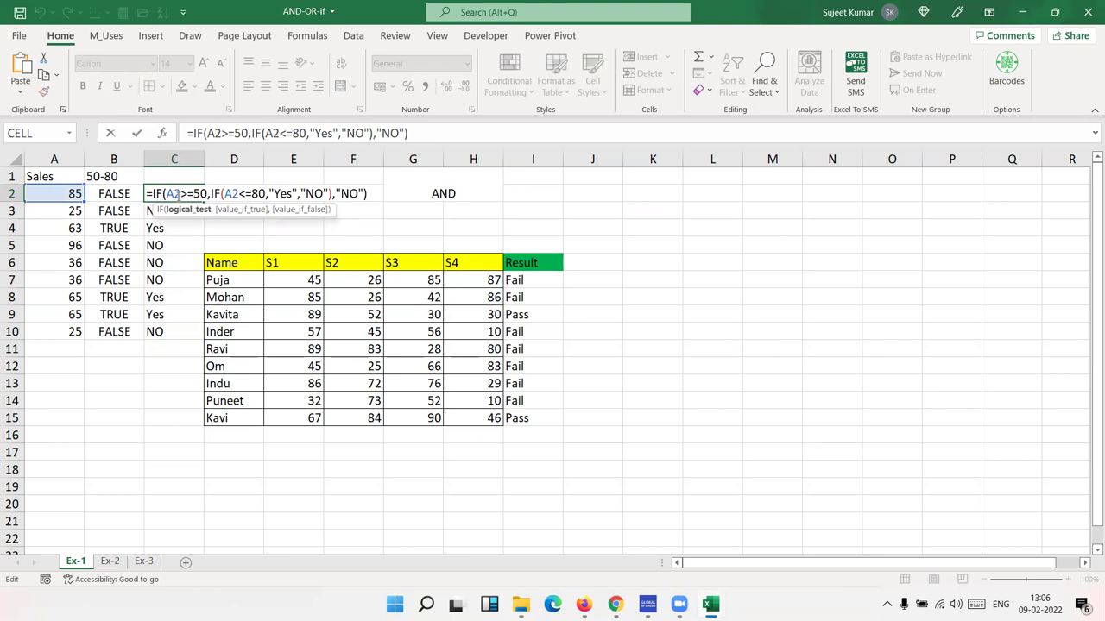
key(Escape)
Step: On Ex-2, inspect B2's OR formula and its TEXT(A2,"DDD") part without changing it
click(108, 562)
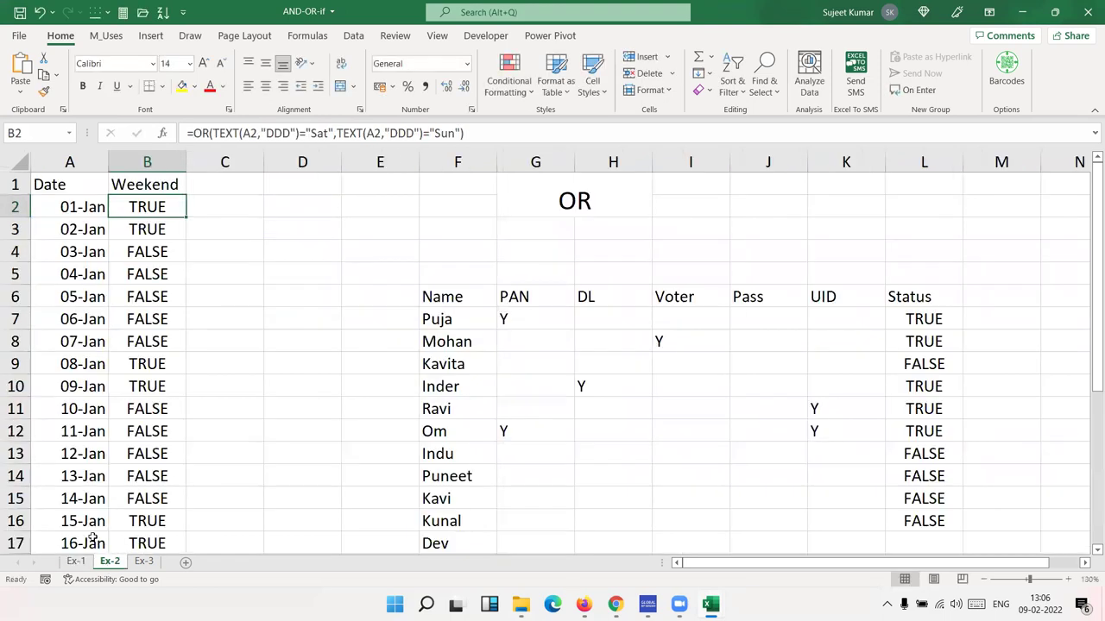
click(214, 206)
text(=)
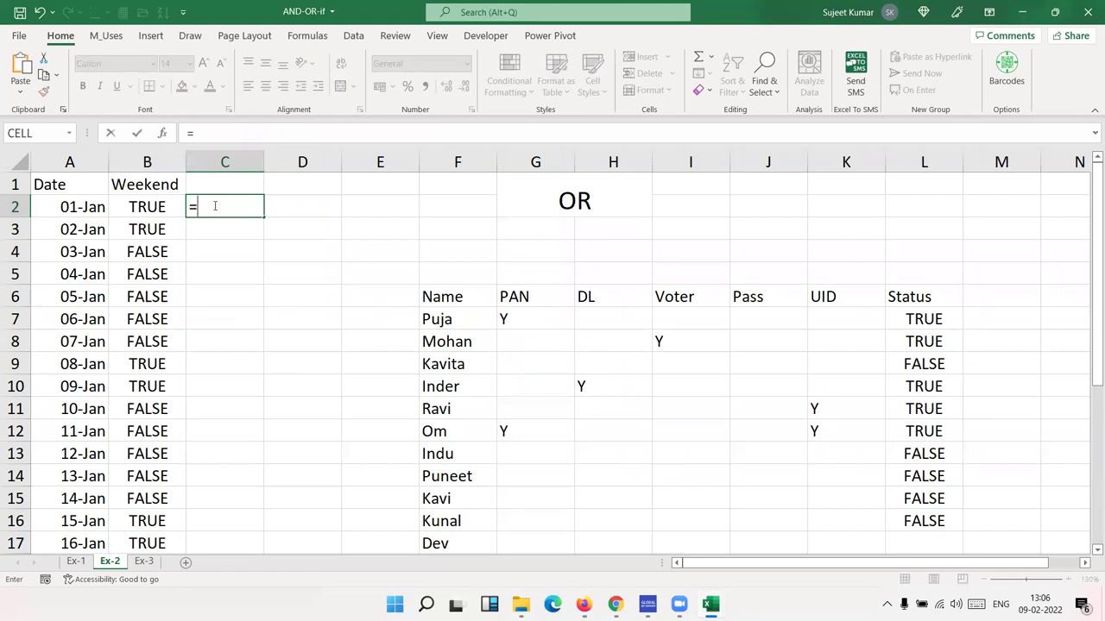
text(o)
key(Escape)
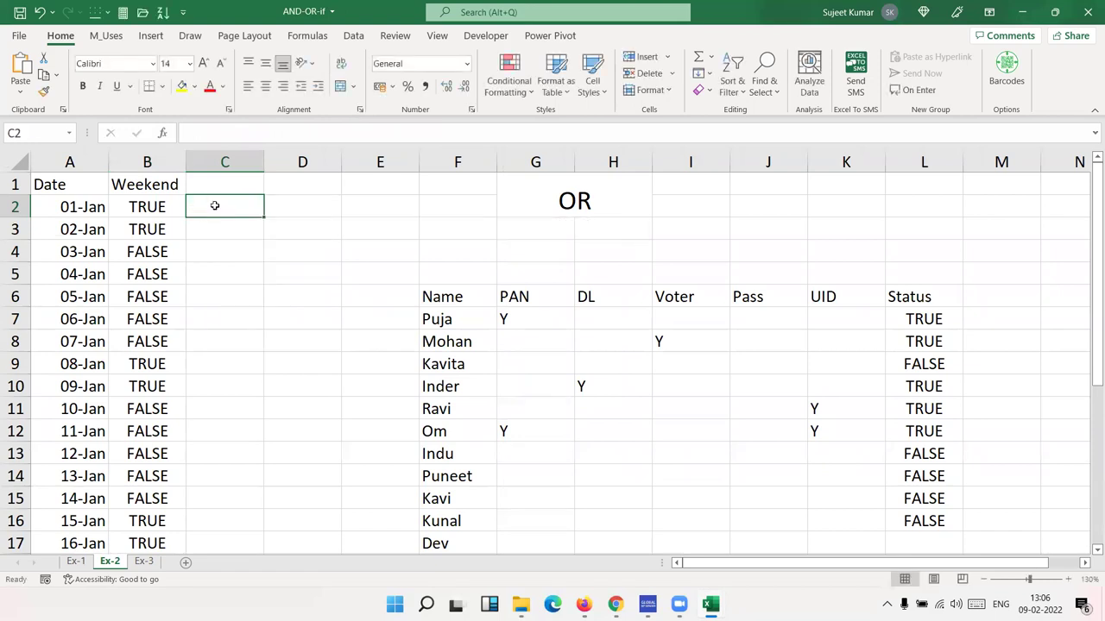
key(Left)
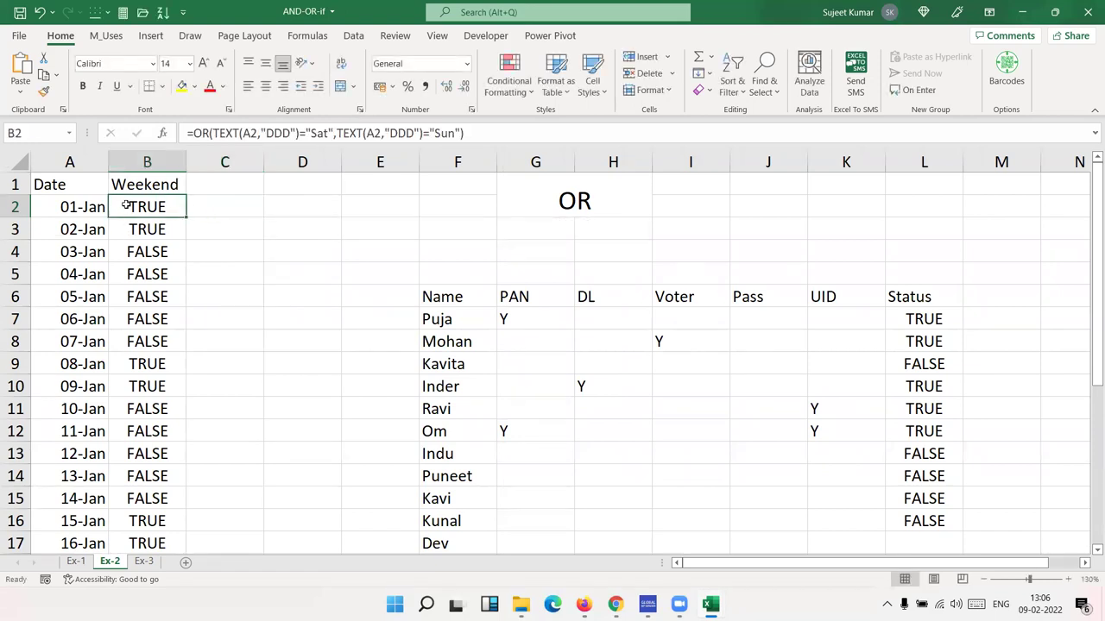
double_click(128, 207)
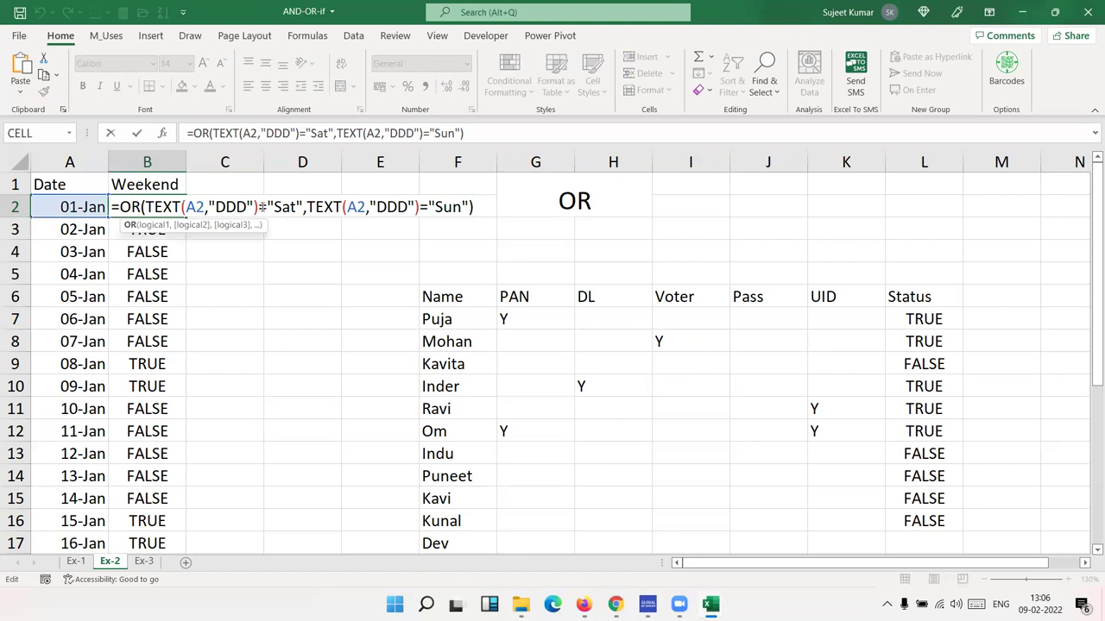
drag(257, 207, 145, 208)
key(ctrl+c)
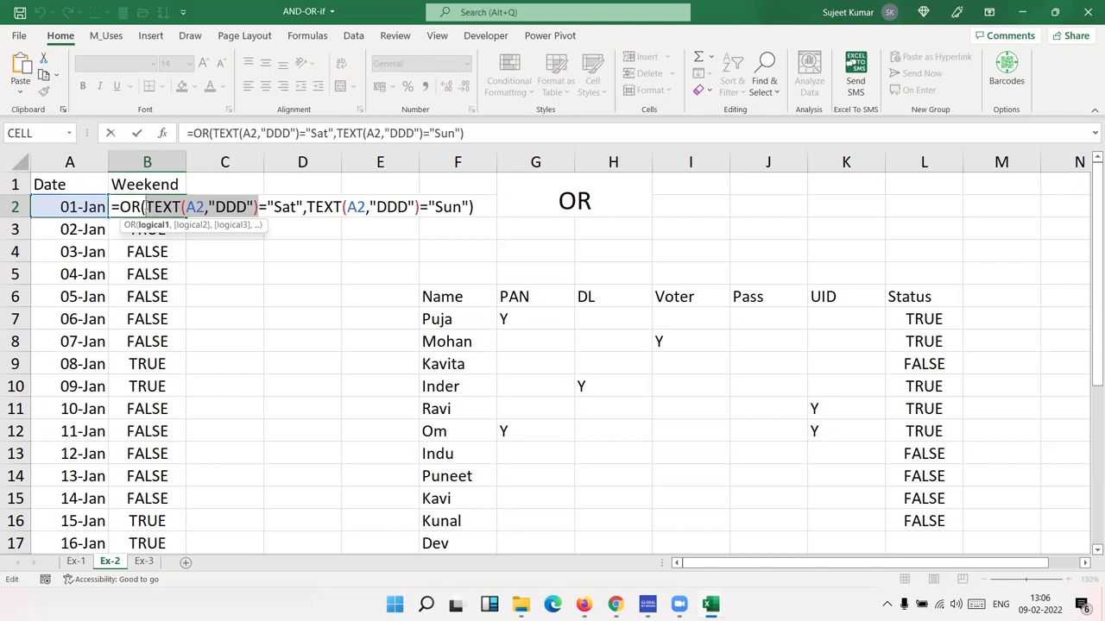
key(Escape)
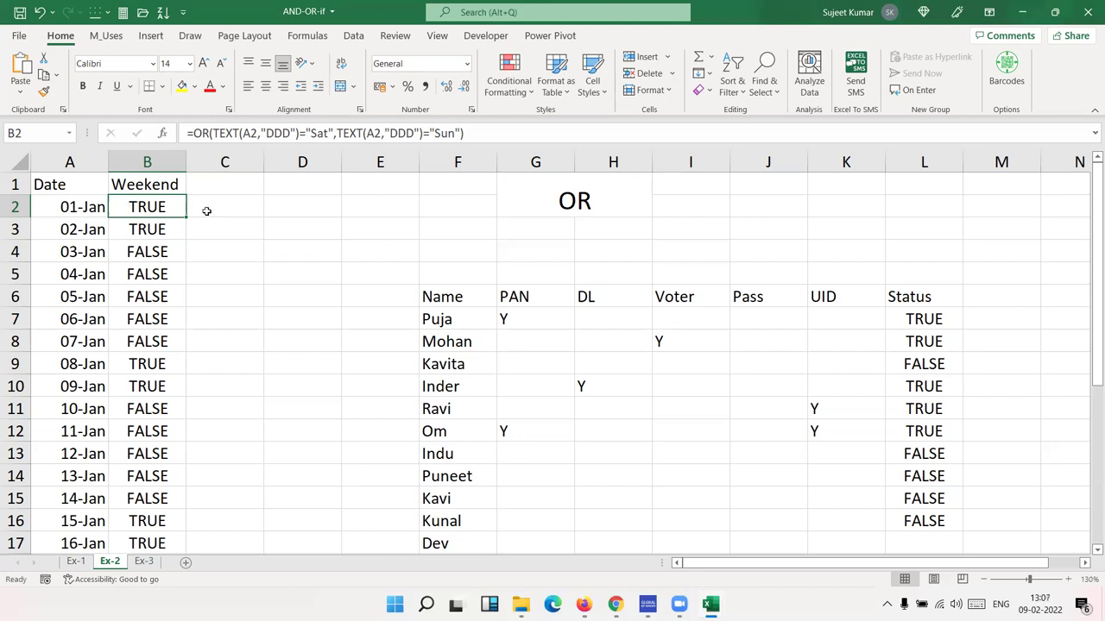
click(235, 208)
Step: Enter =IF(TEXT(A2,"DDD")="Sat","OK",IF(TEXT(A2,"DDD")="Sun","OK","Pending")) in Ex-2's C2
text(=if)
key(Tab)
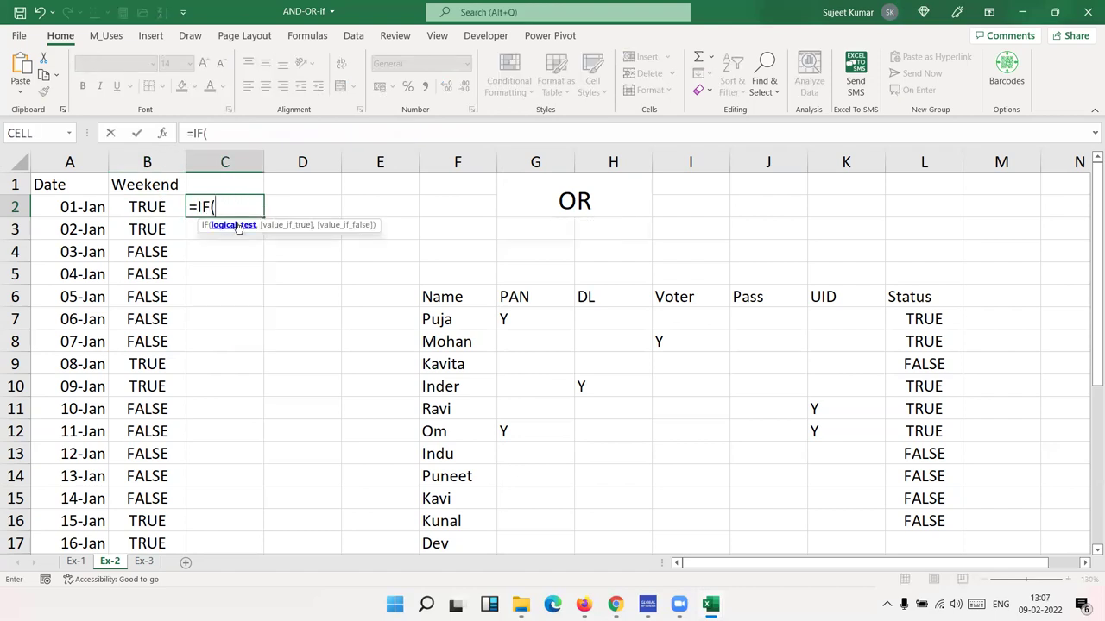
text(TEXT(A2,"DDD"))
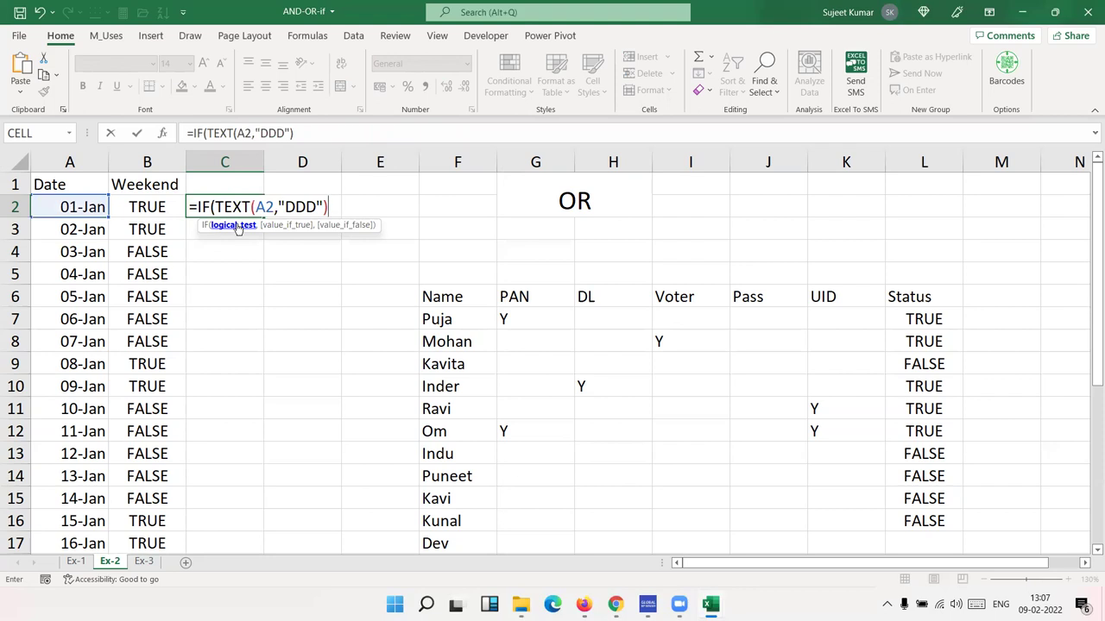
text(="Sat","OK",IF()
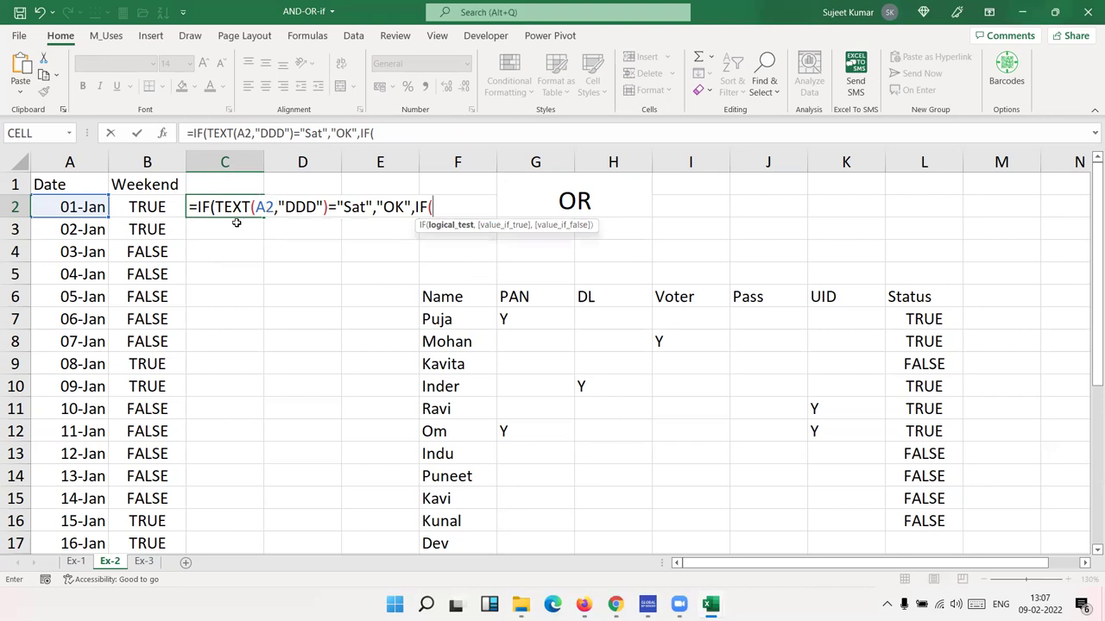
key(ctrl+v)
text(="Sun")
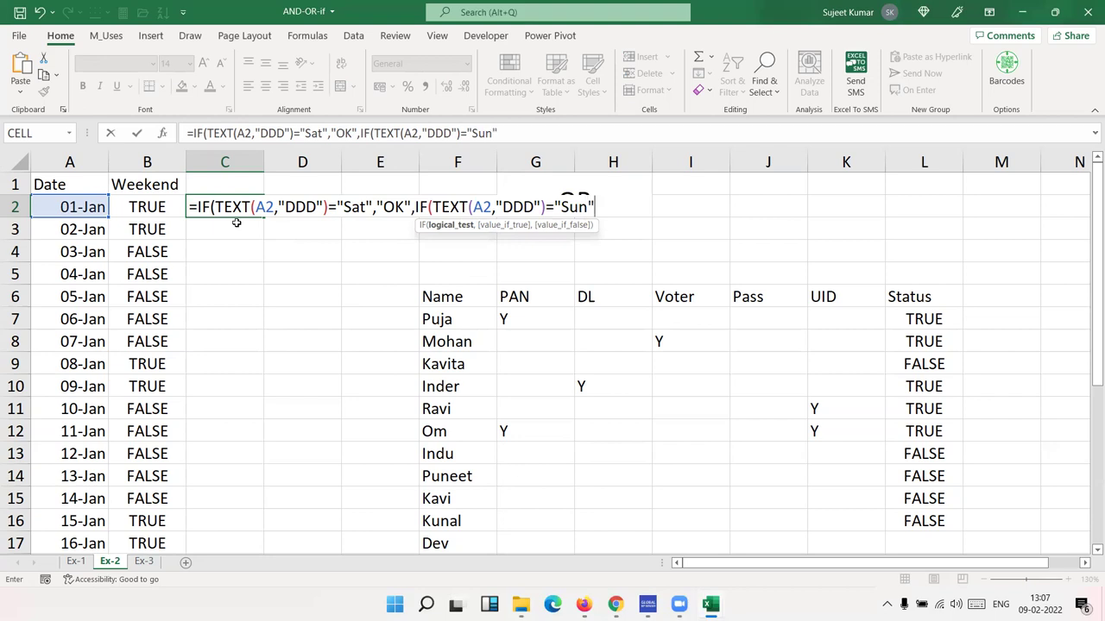
text(,"OK","Pending"))
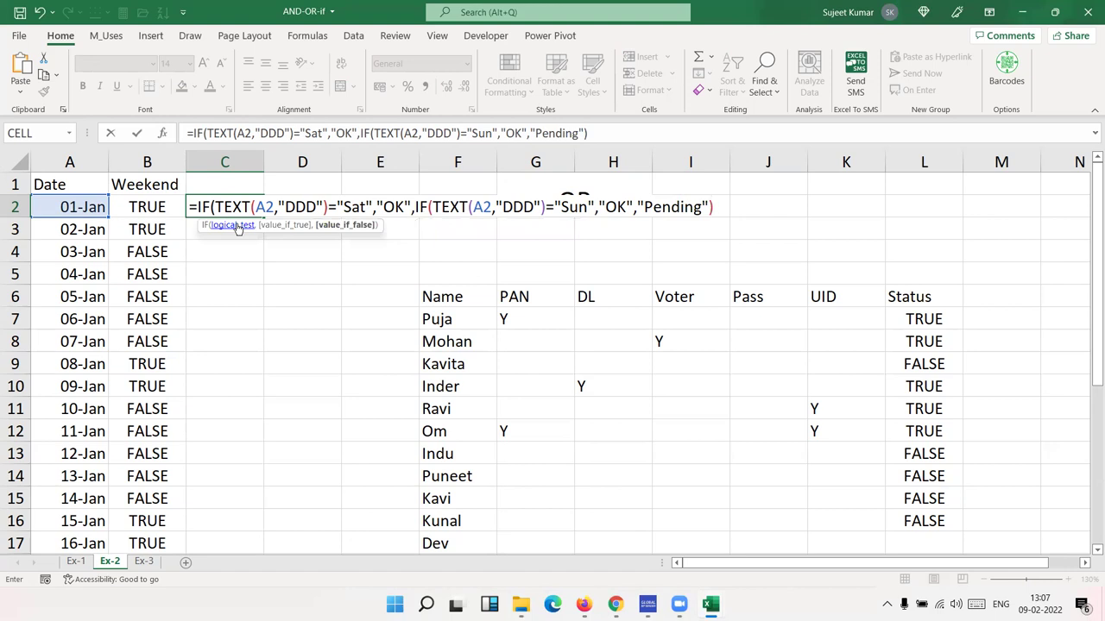
key(Return)
key(Return)
click(240, 211)
click(75, 562)
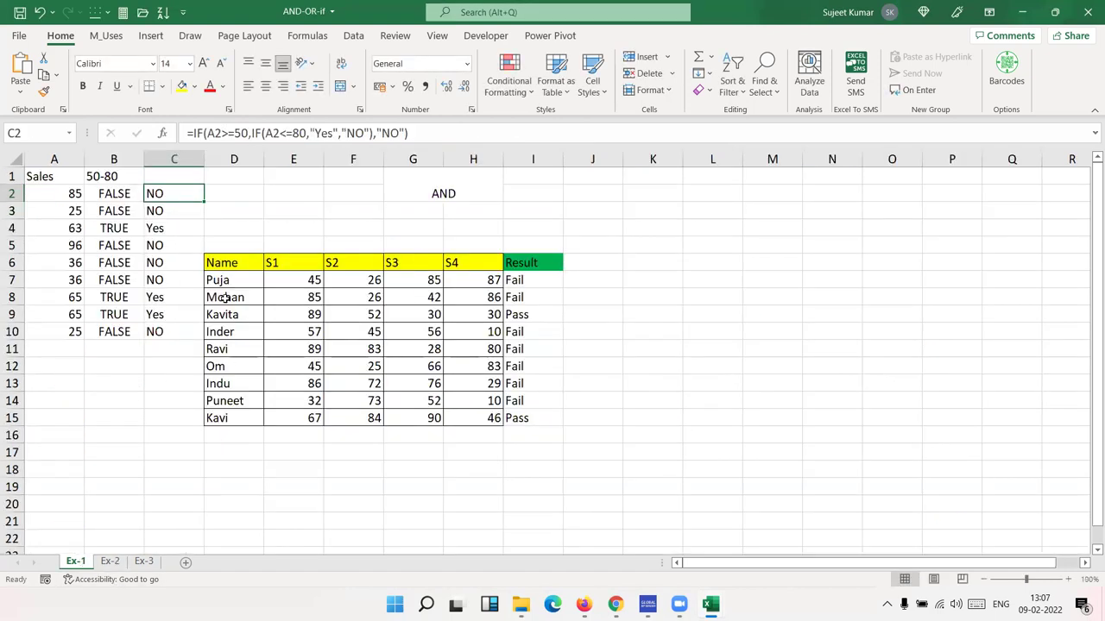
double_click(170, 193)
click(189, 193)
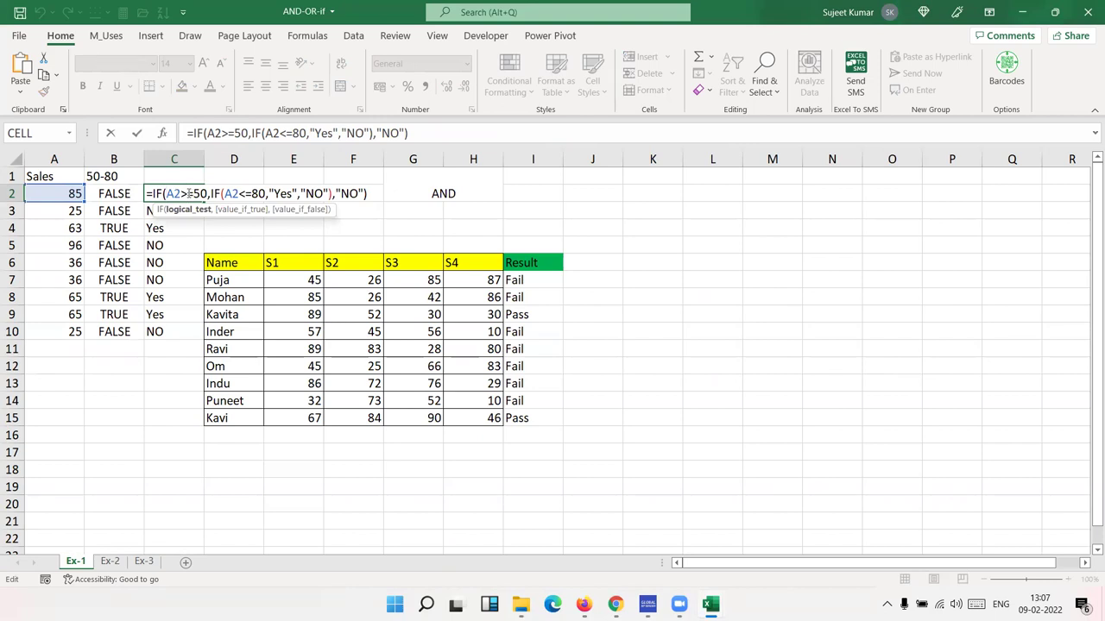
click(216, 193)
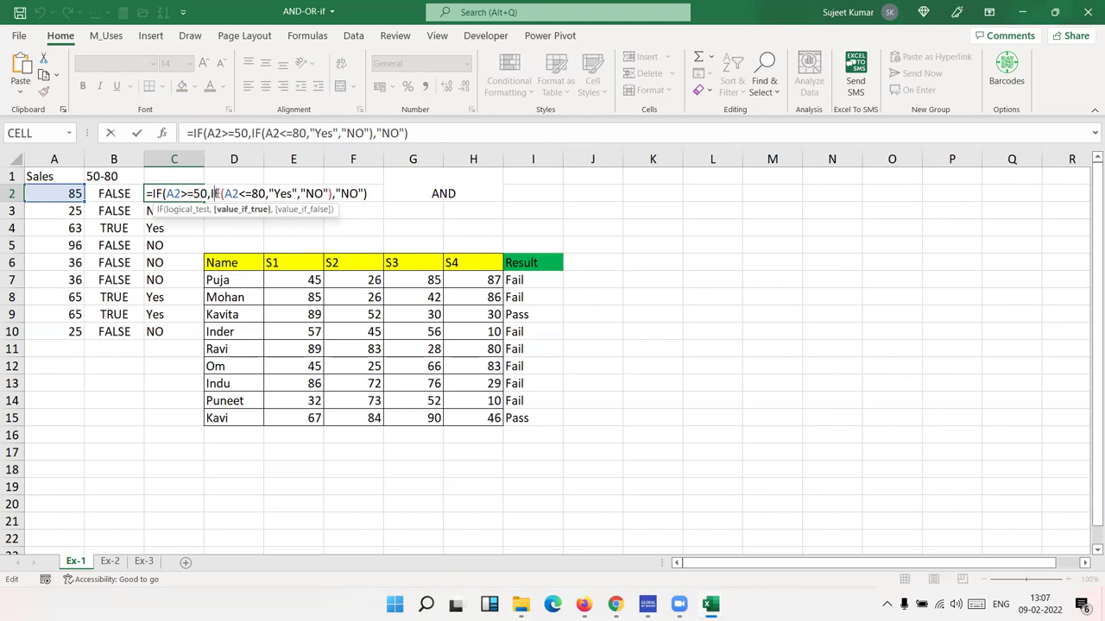
click(199, 193)
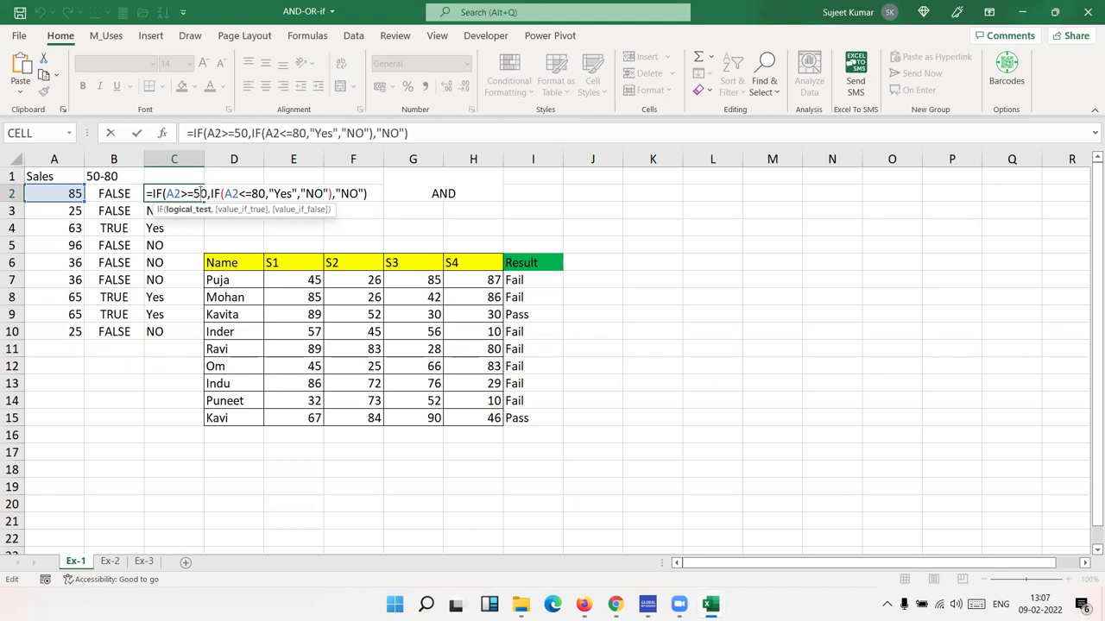
key(Return)
click(108, 562)
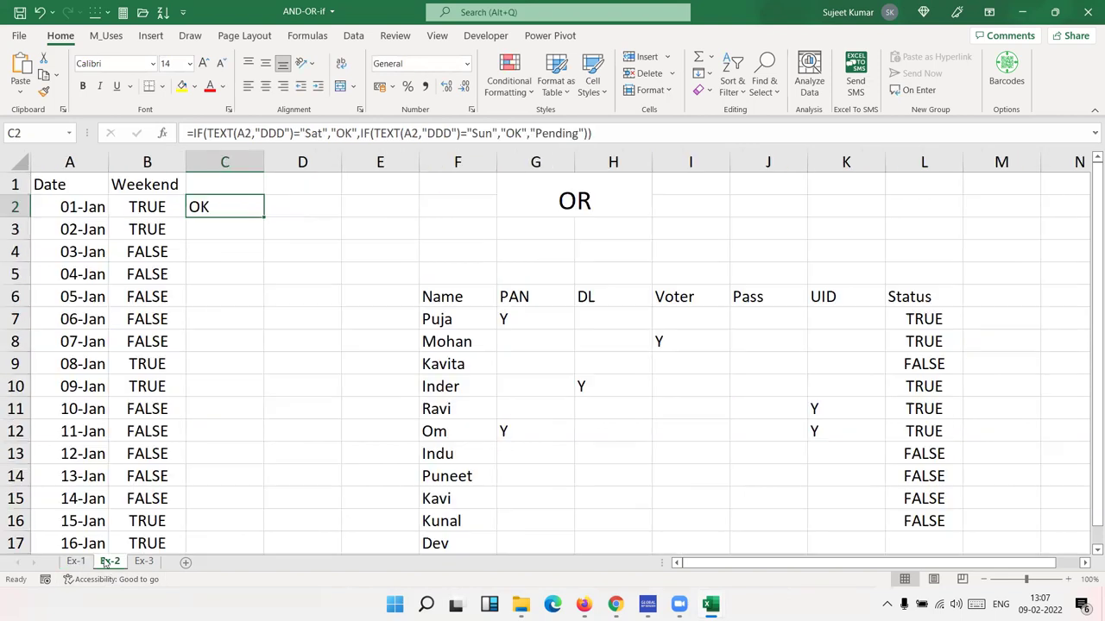
double_click(215, 208)
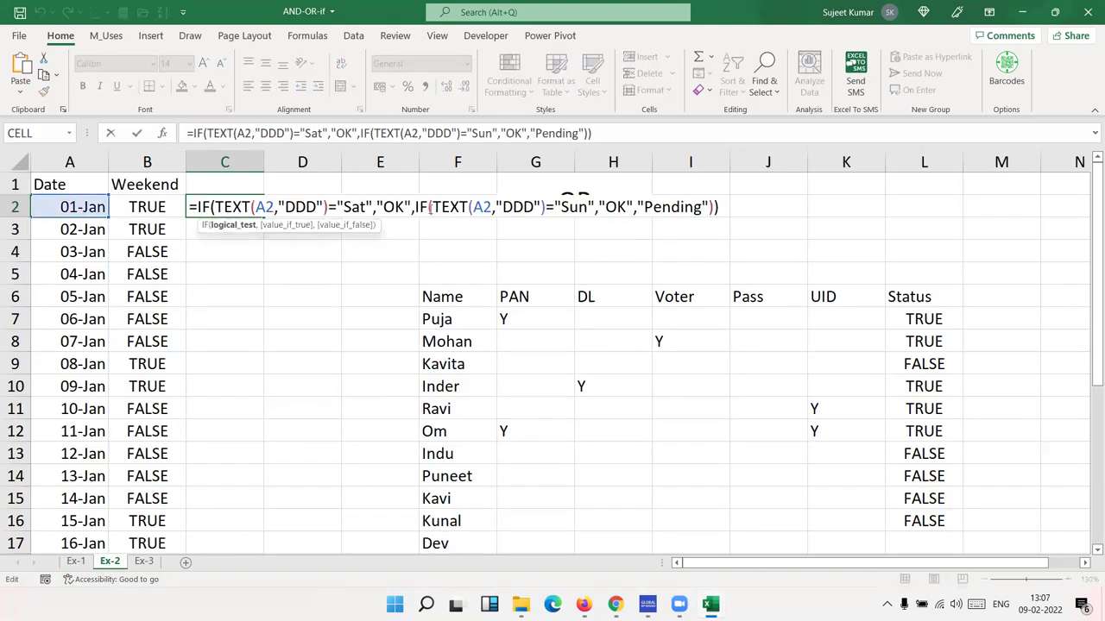
click(429, 207)
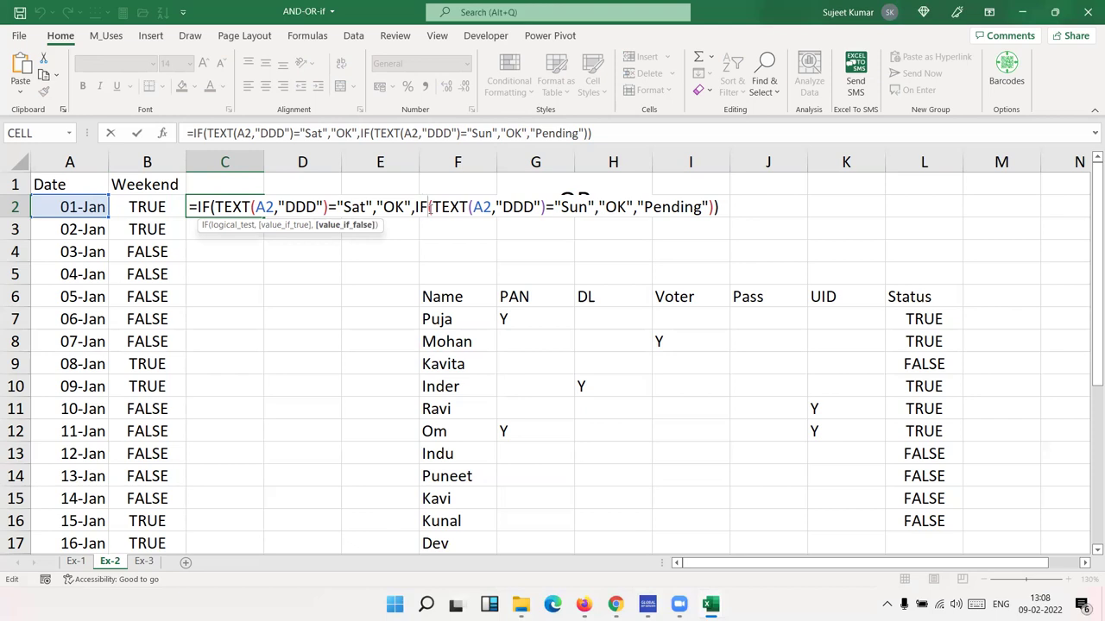
key(Return)
click(77, 555)
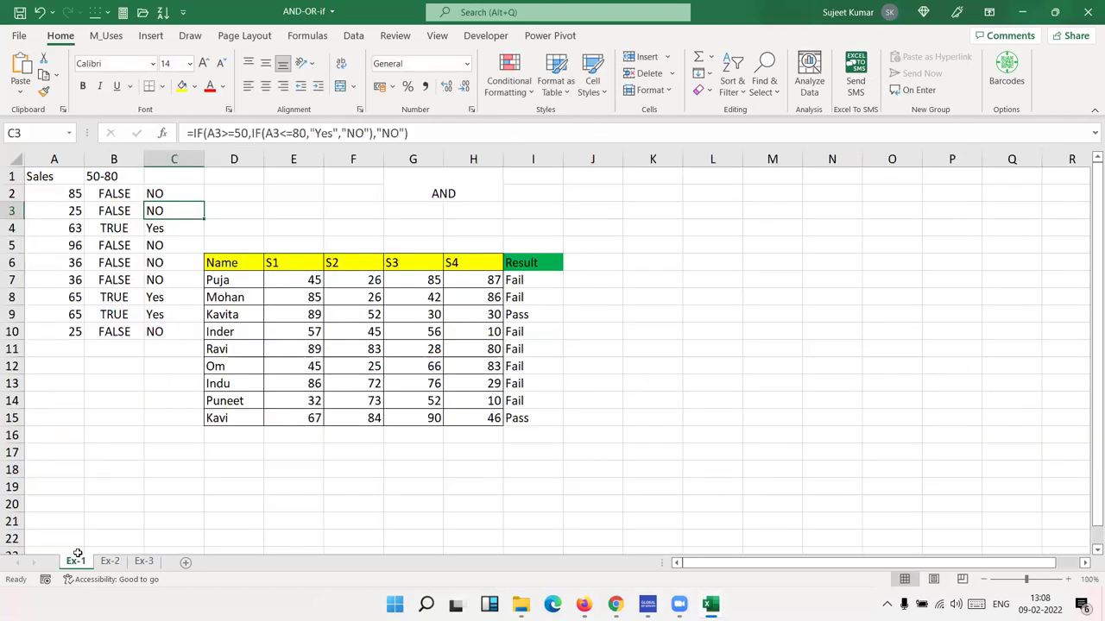
click(158, 193)
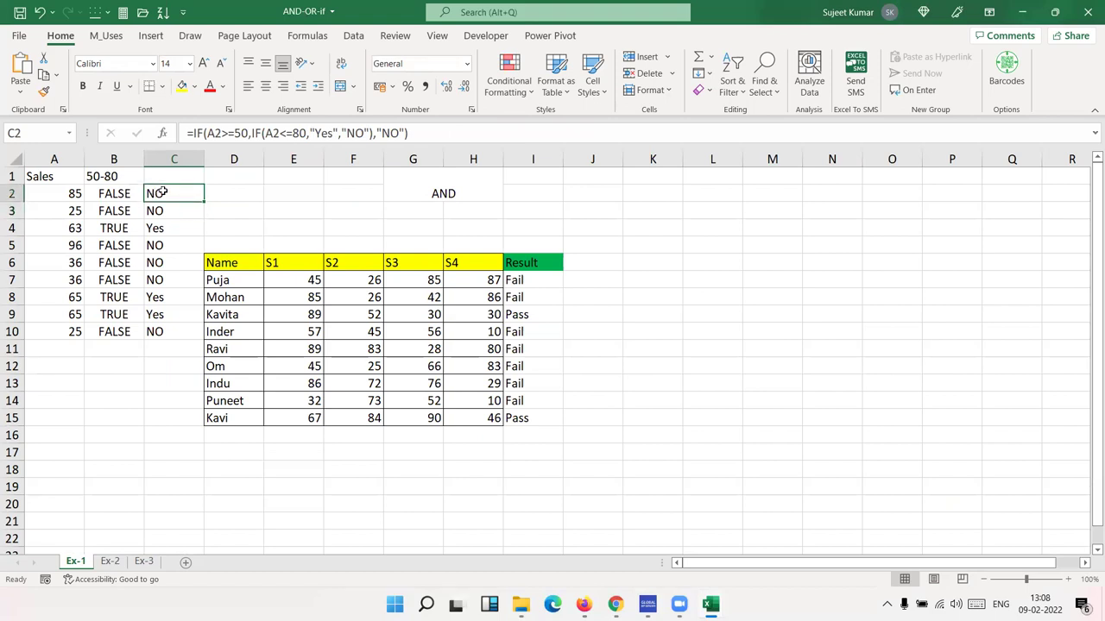
double_click(158, 194)
drag(223, 193, 240, 195)
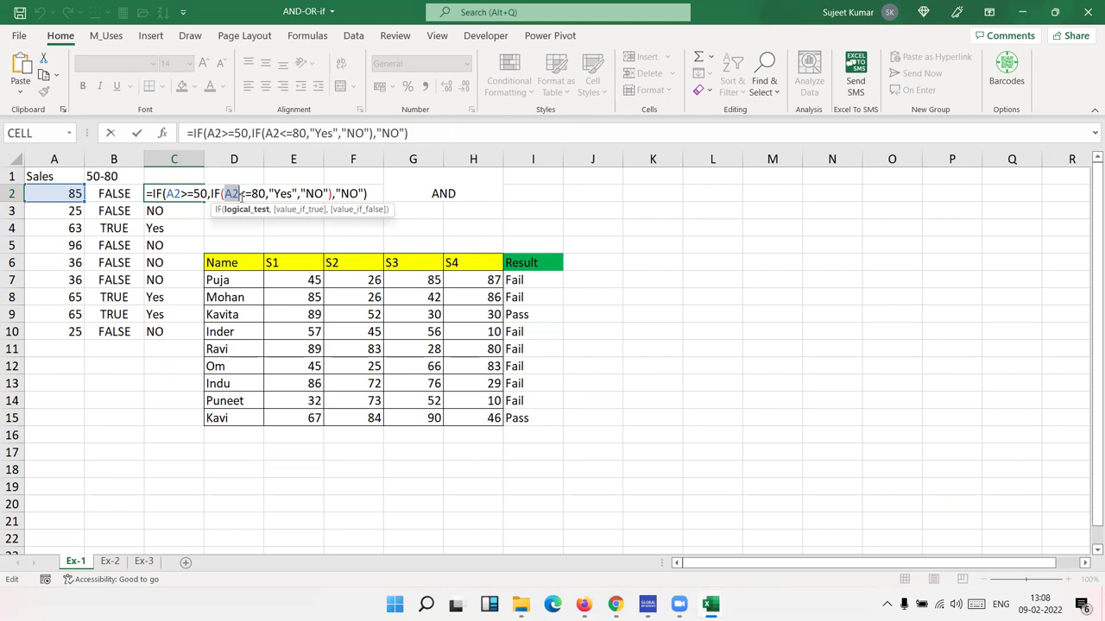
key(Return)
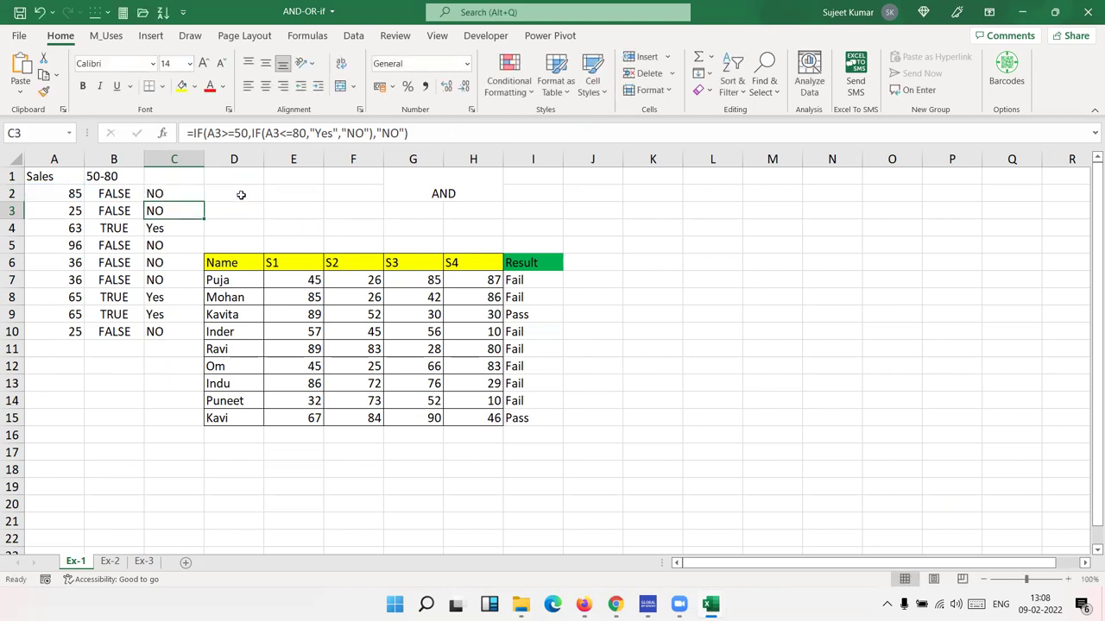
click(110, 562)
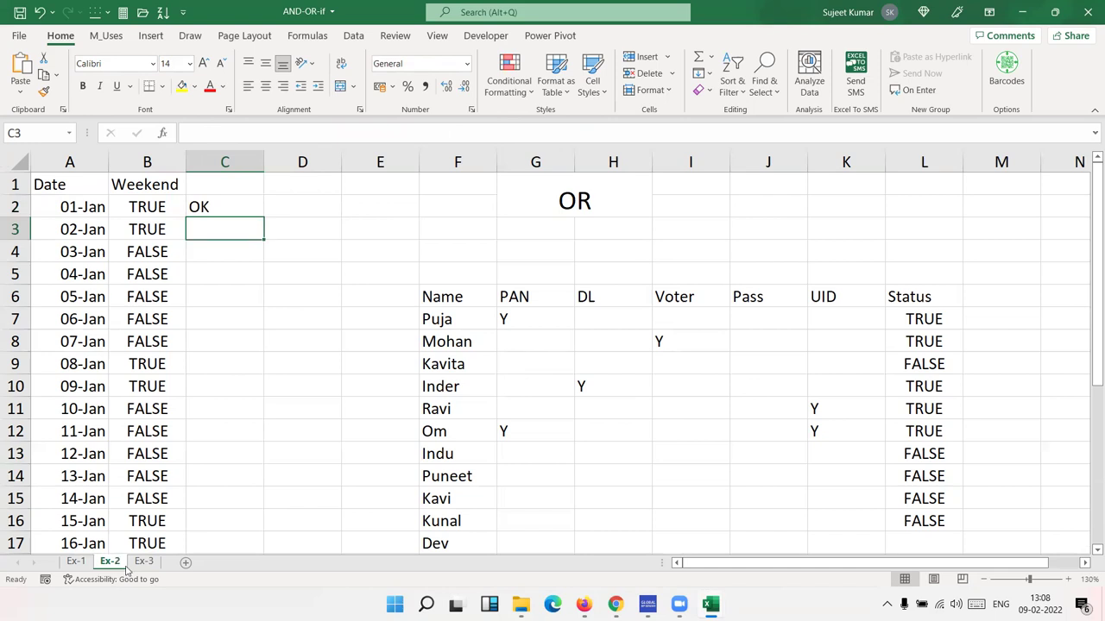
Step: Switch to the Ex-3 sheet and clear the COUNTIF results from C2:C3
click(143, 562)
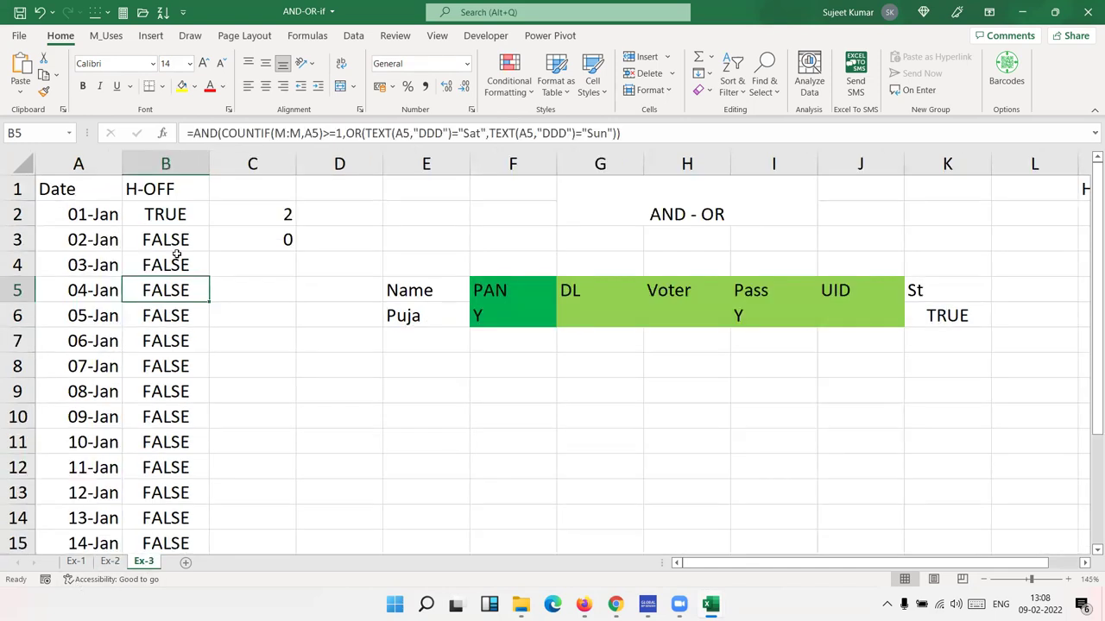
click(174, 221)
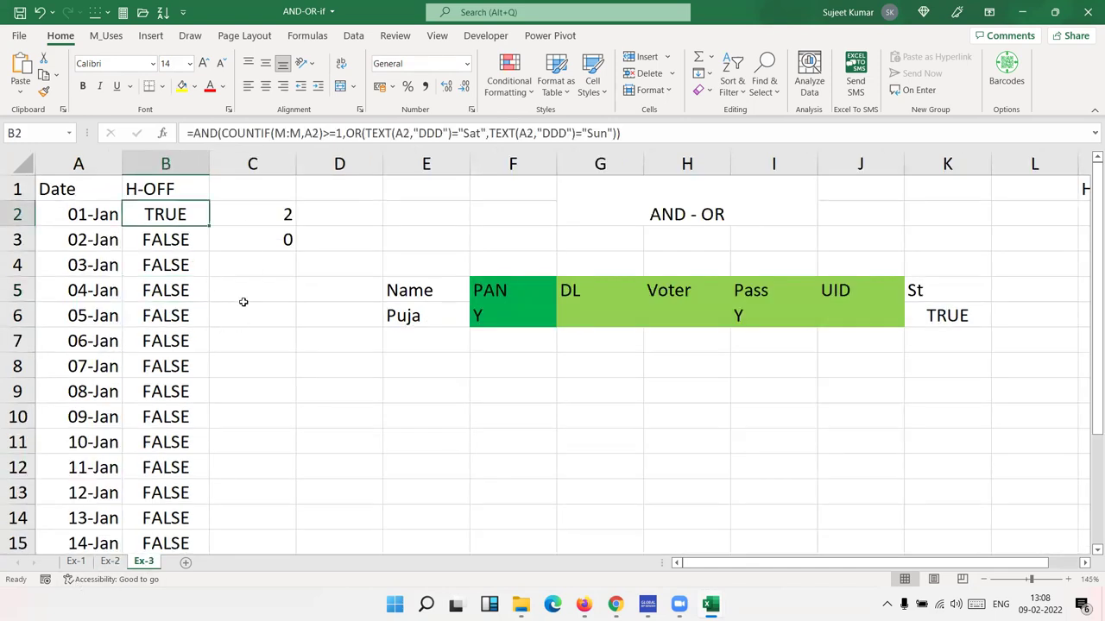
click(285, 217)
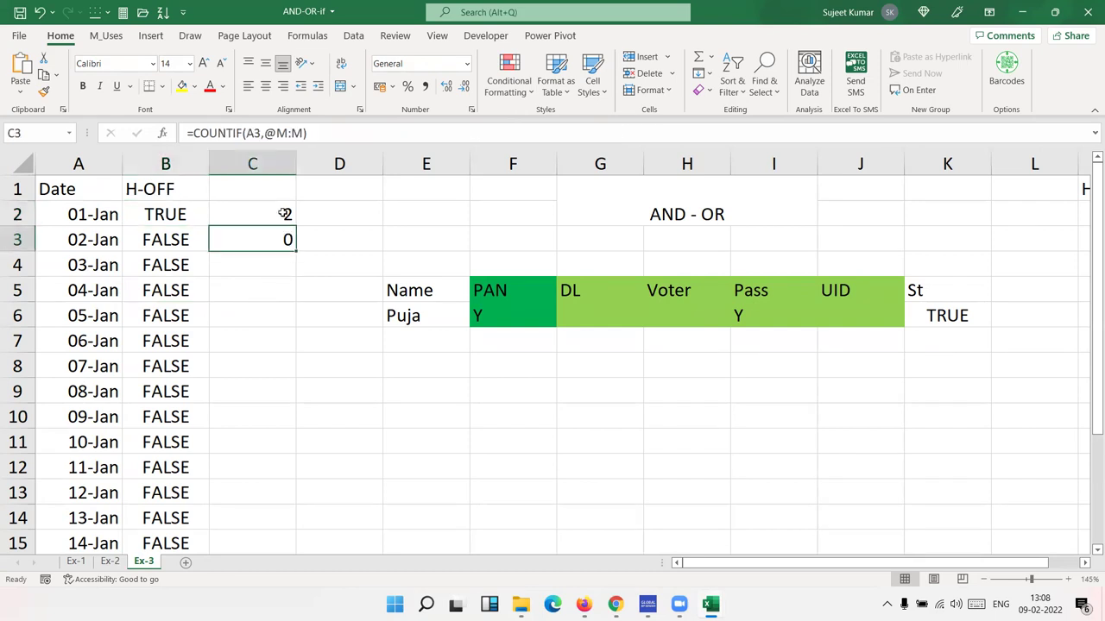
drag(281, 226, 282, 228)
key(Delete)
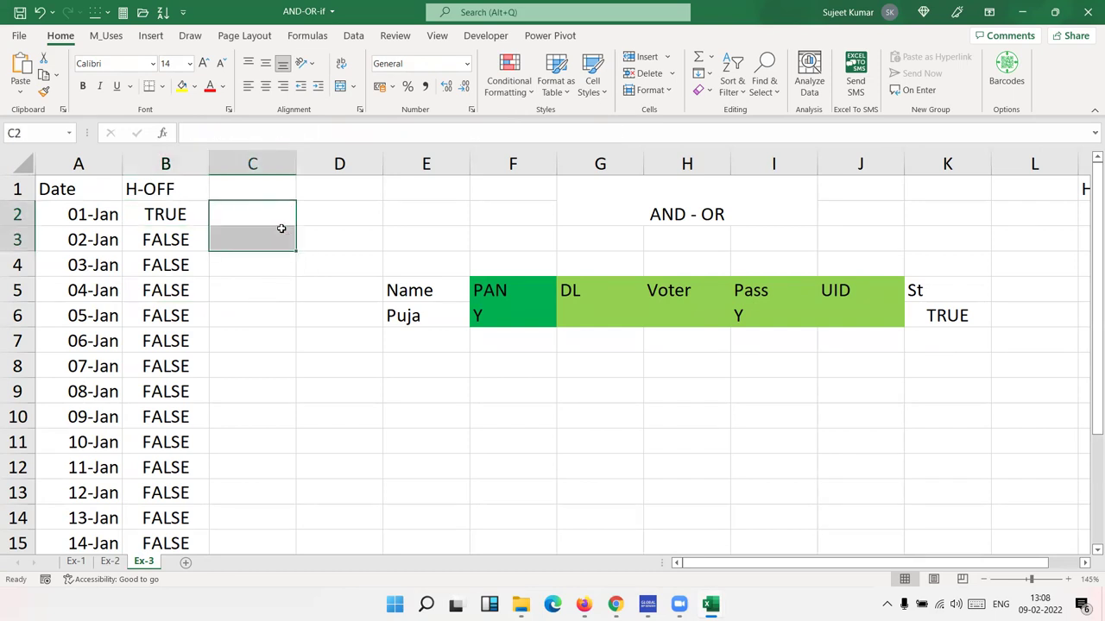
Step: Check the H-OFF result in B2, the PAN heading and K6's AND/OR formula, then select H7
key(shift+Up)
key(Left)
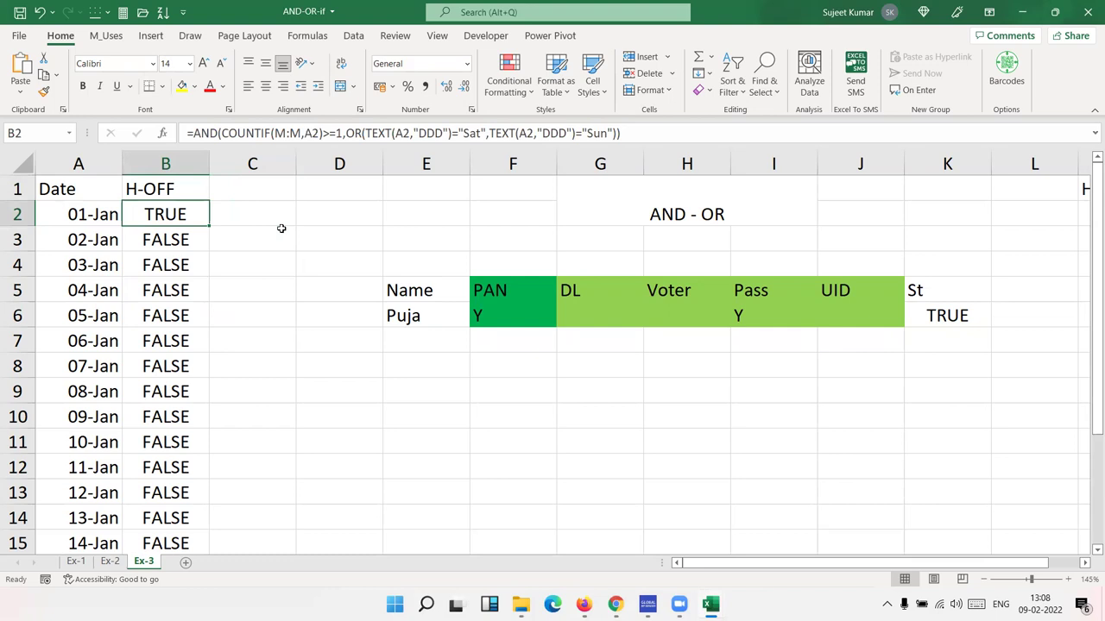
click(281, 223)
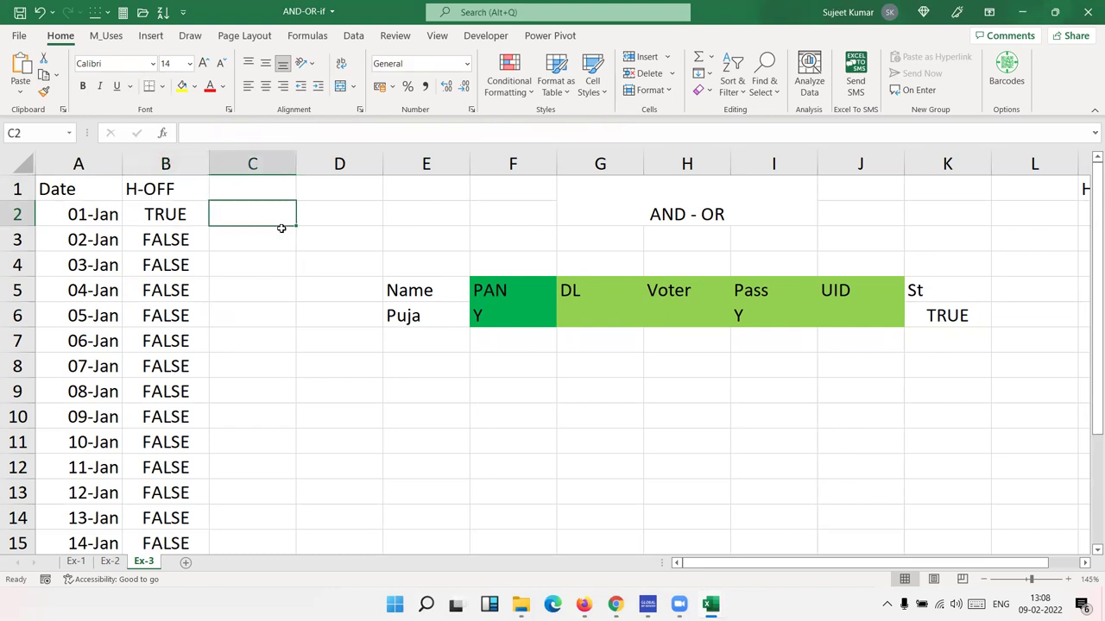
click(534, 292)
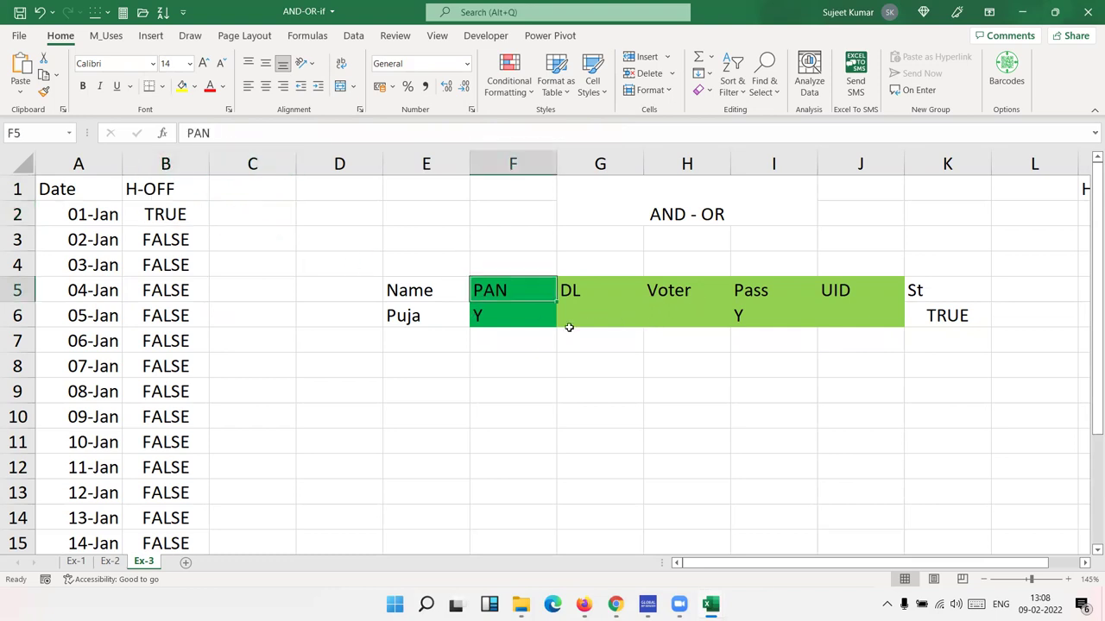
click(954, 319)
click(728, 346)
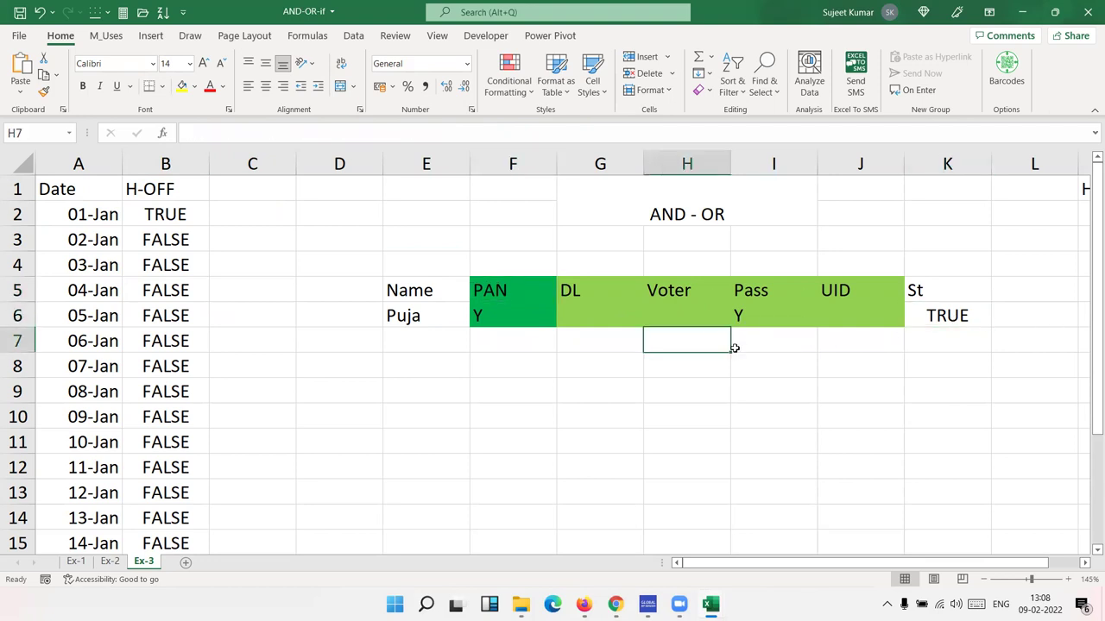
Step: Start H7's nested IF with PAN (F6), DL (G6) and Voter (H6) "y" tests returning OK
text(=if)
key(Tab)
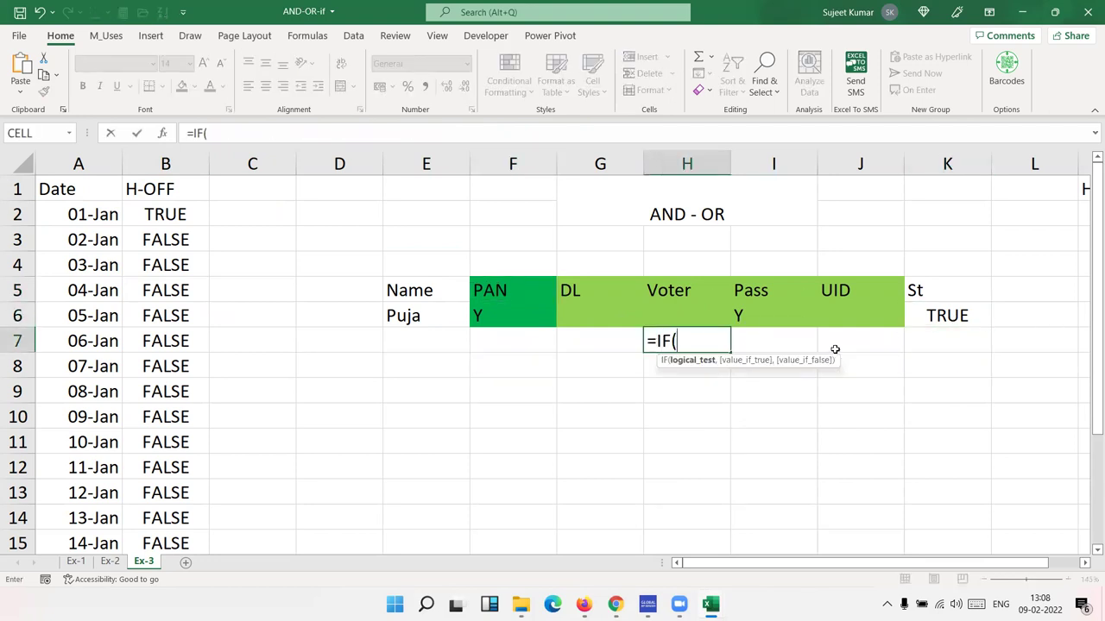
click(522, 313)
text(="y",)
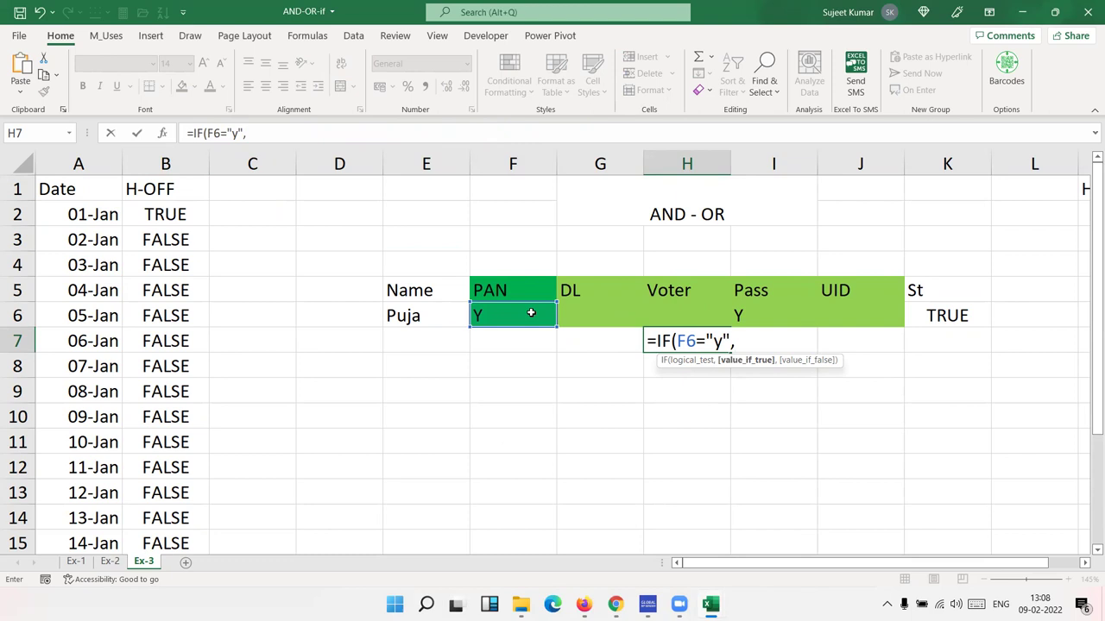
text(if()
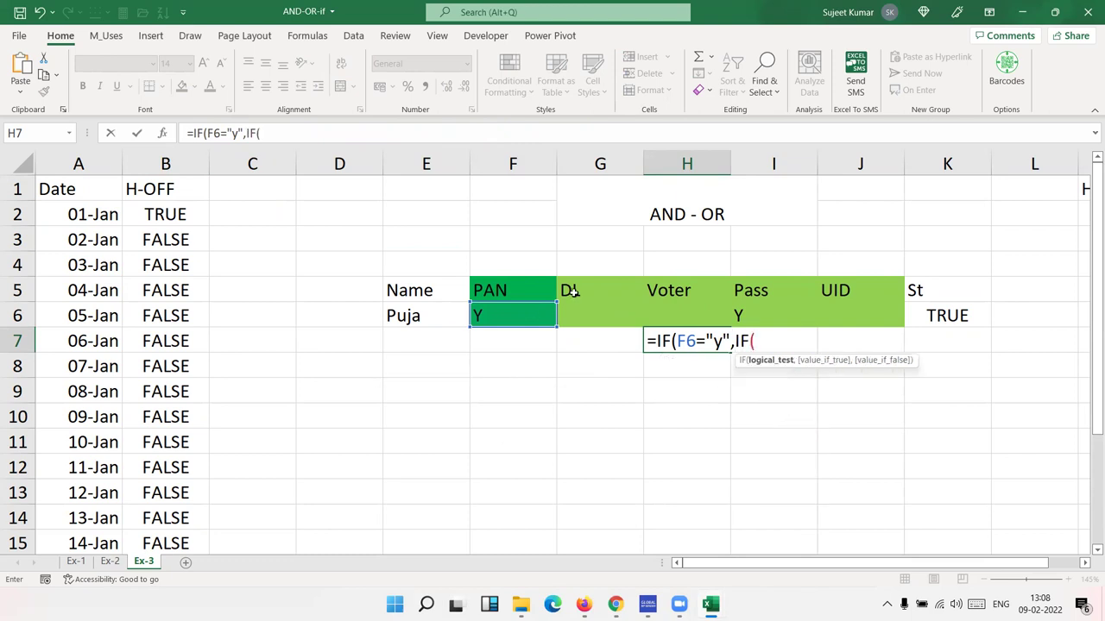
click(599, 315)
text(="y")
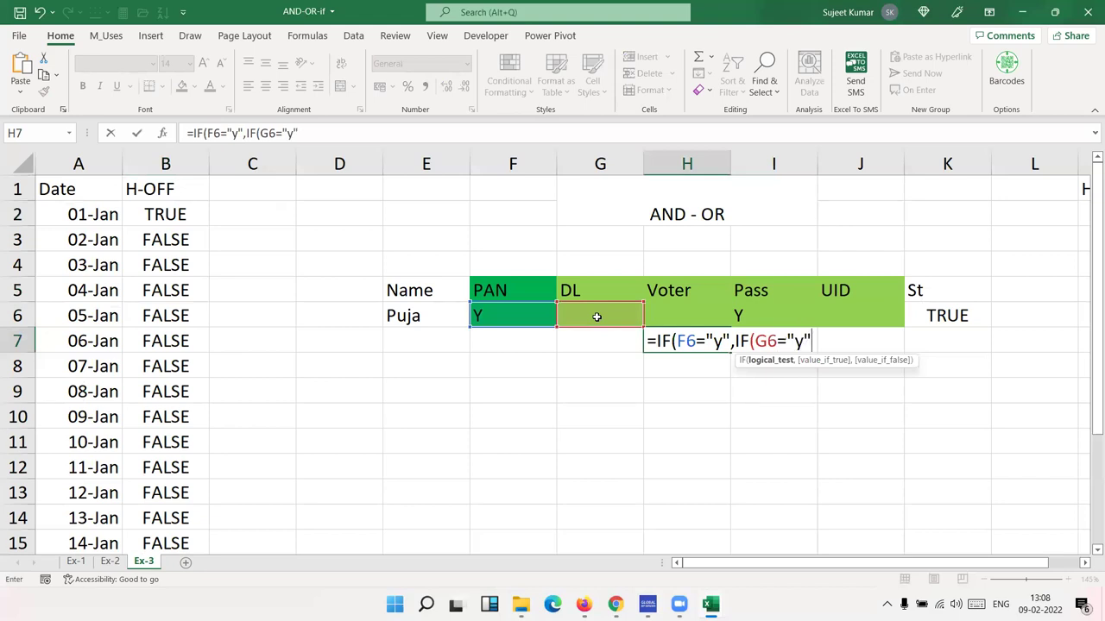
text(,"OK",IF()
click(700, 306)
text(="y","OK",)
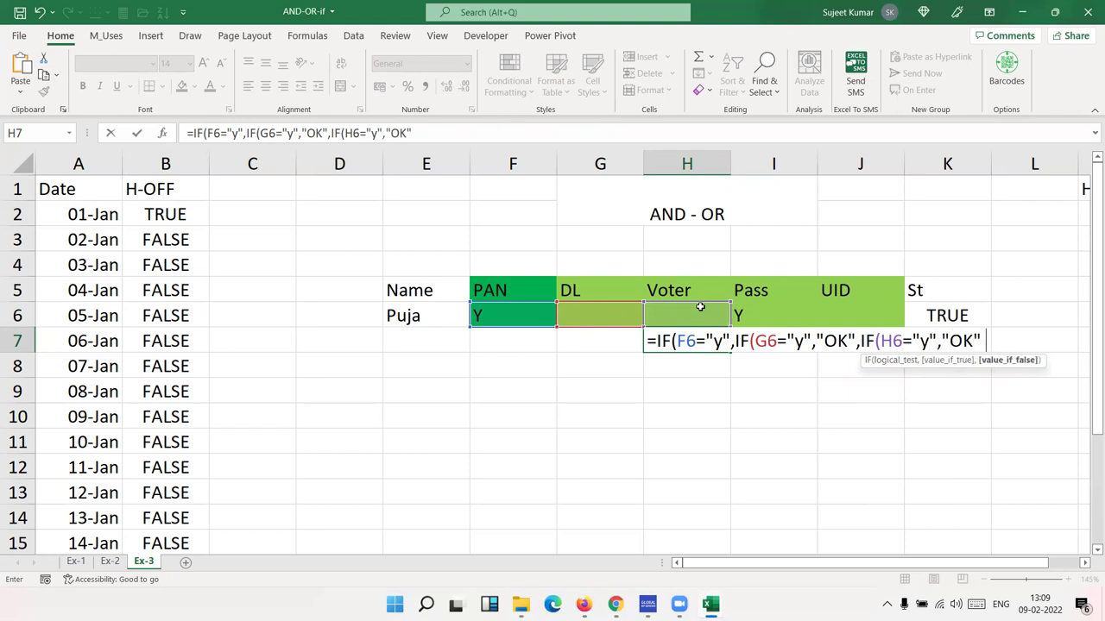
text(if)
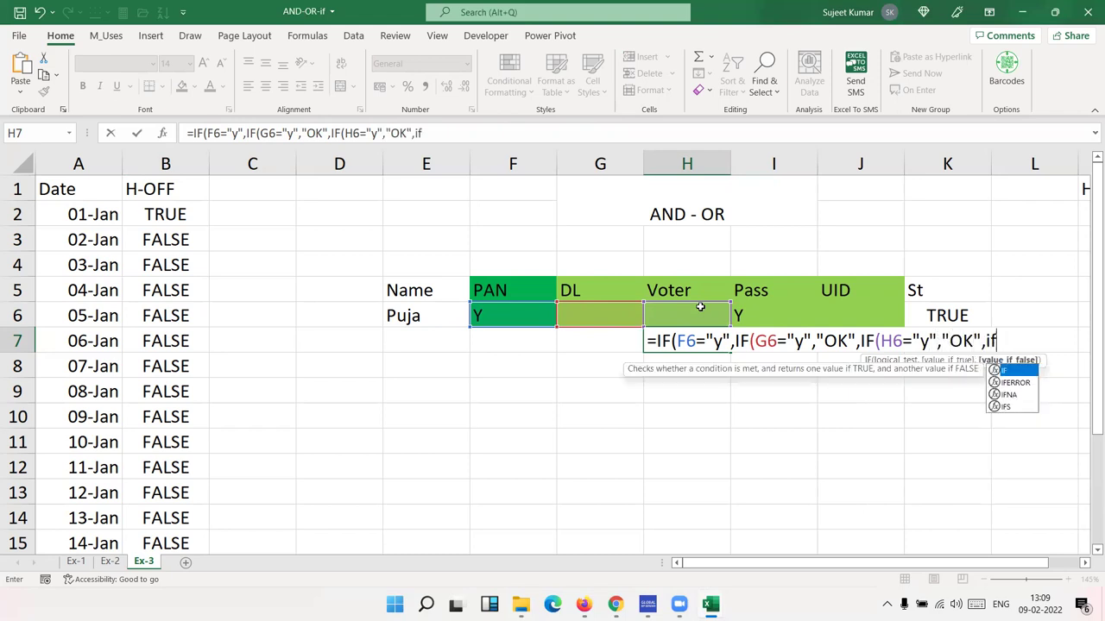
key(Tab)
Step: Finish the formula with the Pass (I6) test and "Pending" fallbacks, then commit it
click(761, 313)
text(="y")
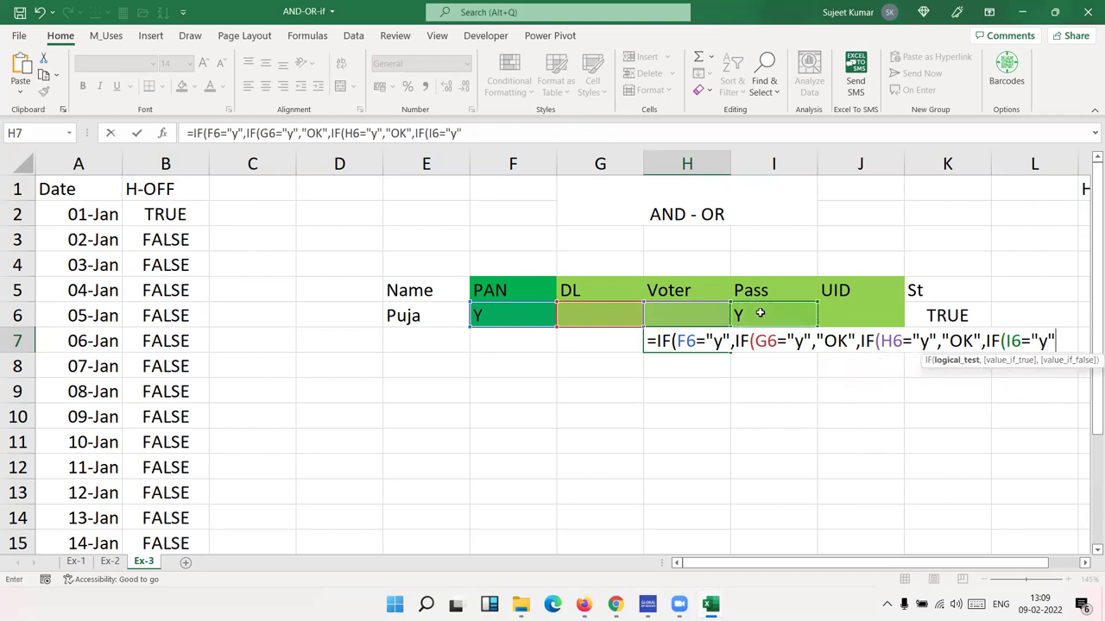
text(),)
key(BackSpace)
key(BackSpace)
text(,")
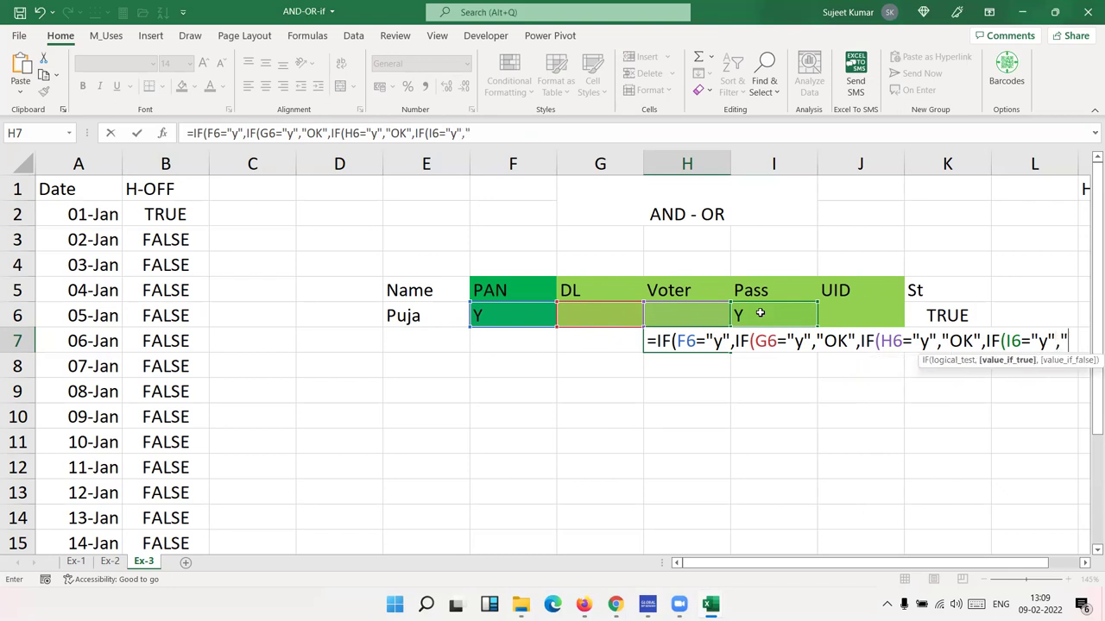
text(OK")
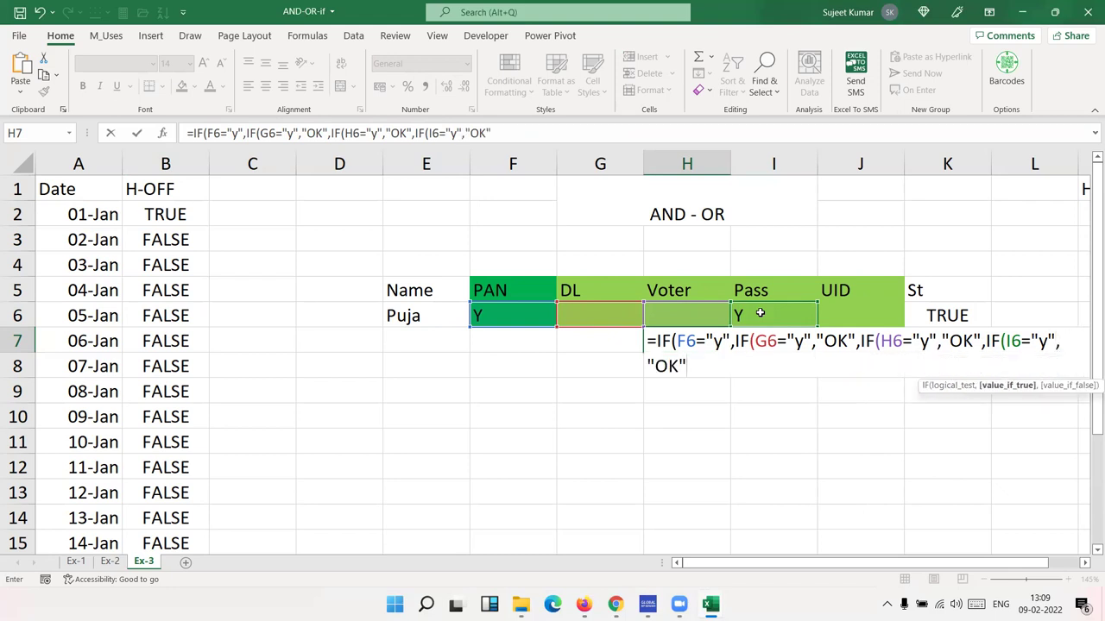
text(,"p)
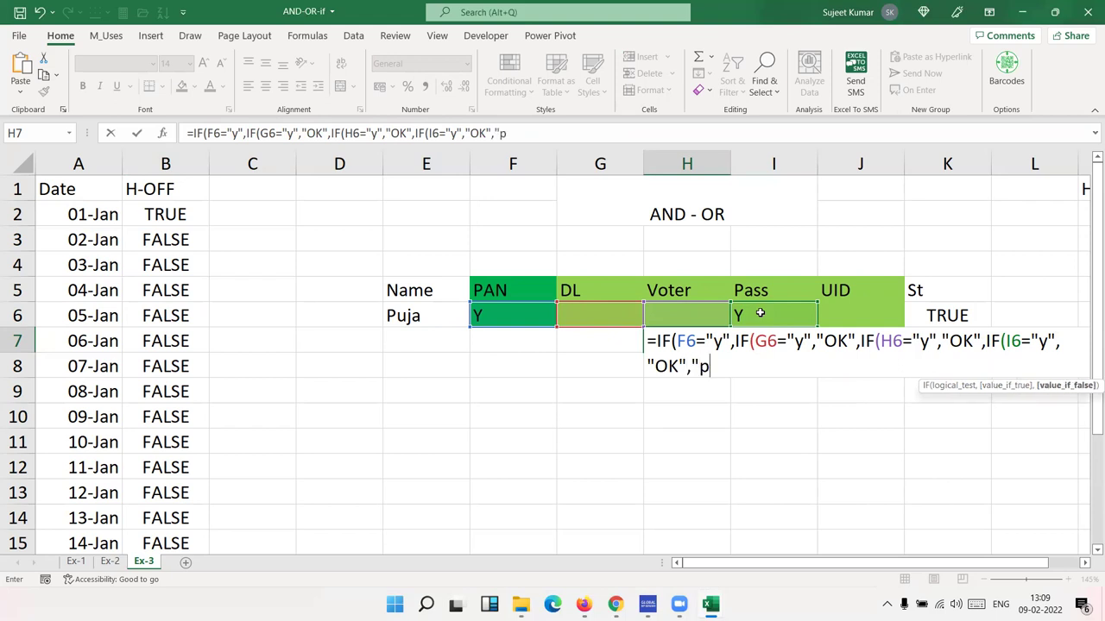
key(BackSpace)
key(BackSpace)
text()))
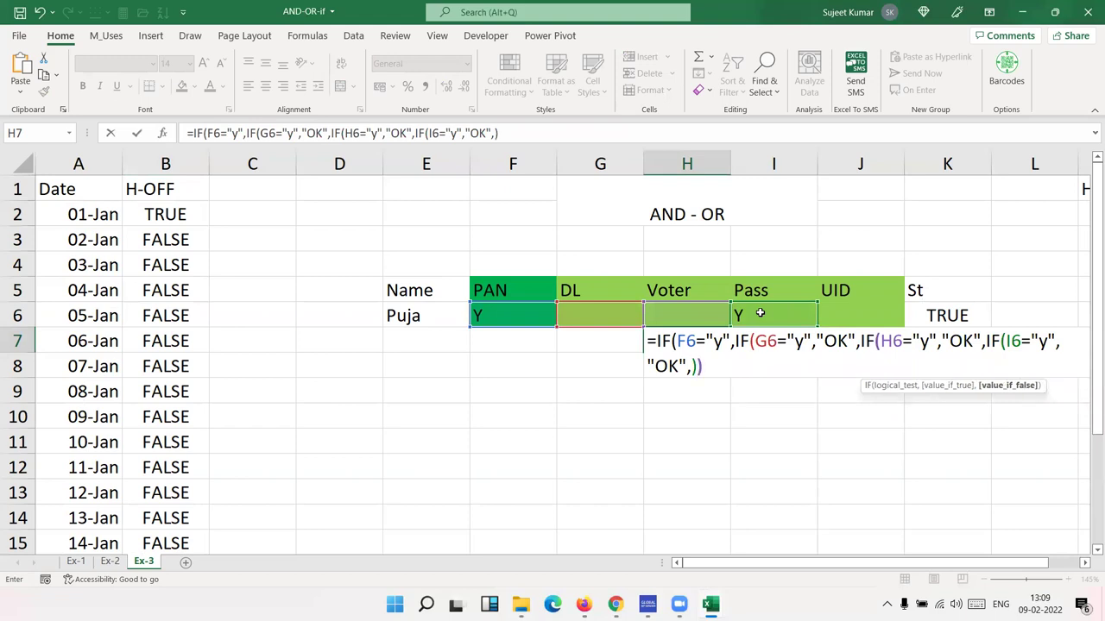
text())
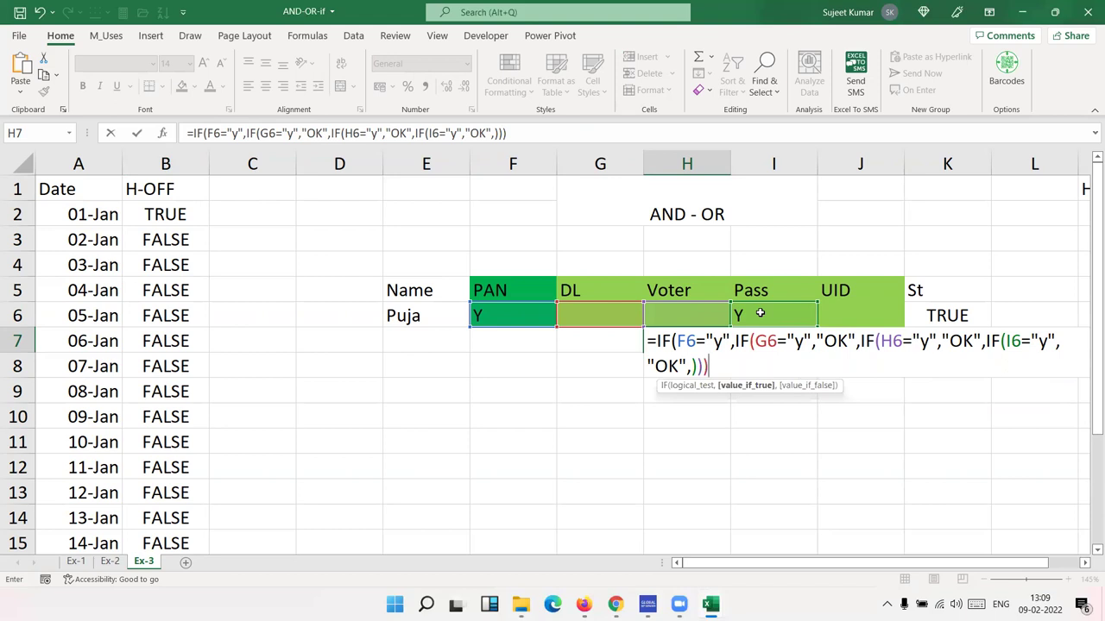
text(,)
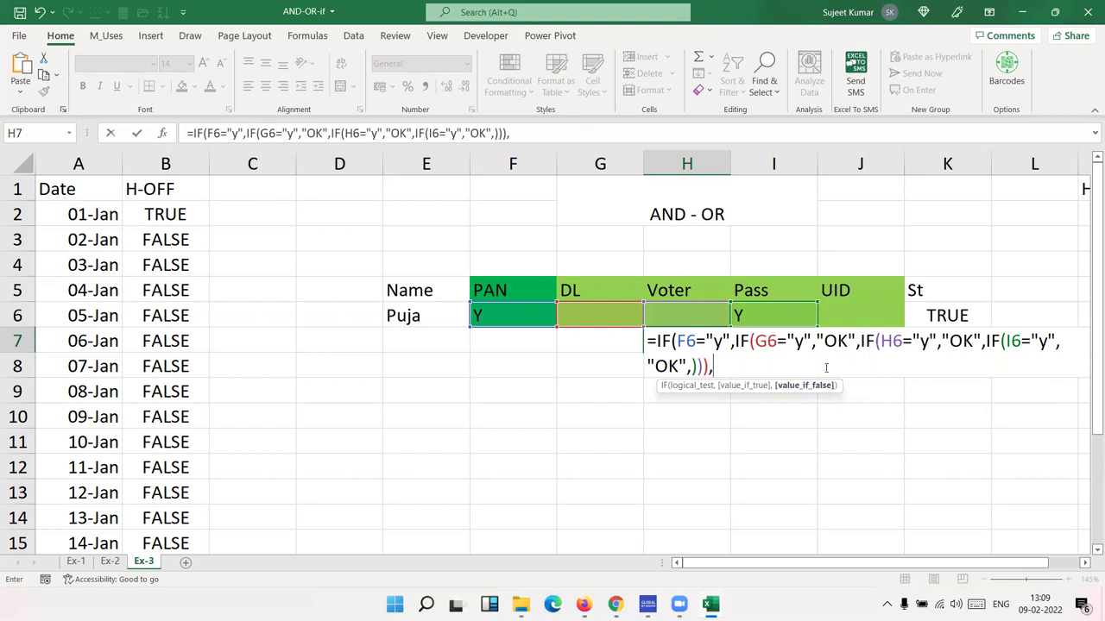
text("Pending"))
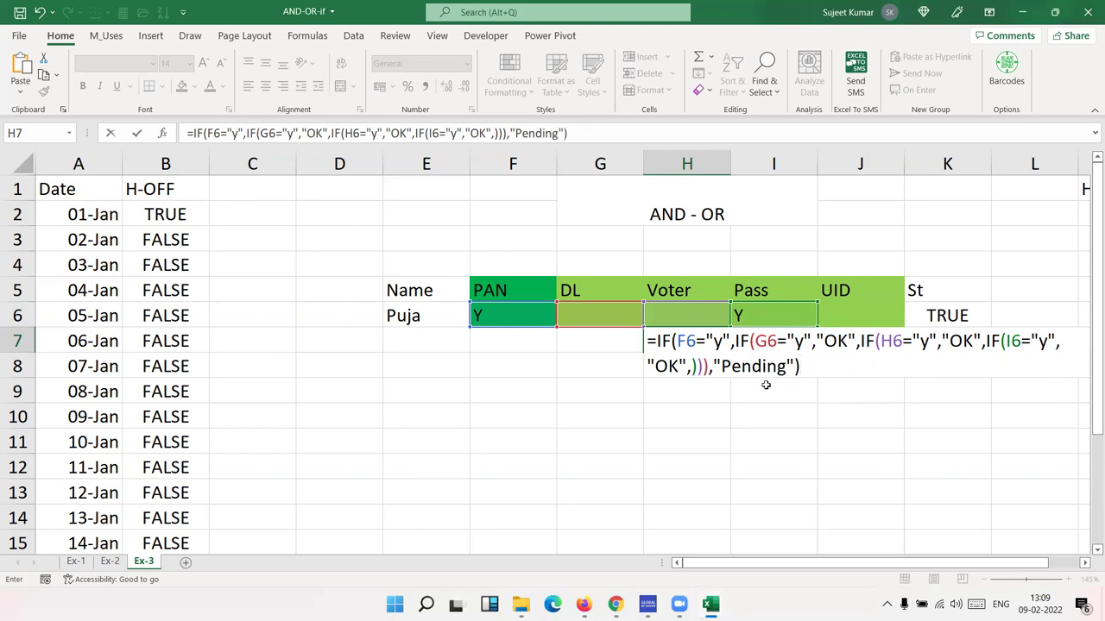
click(691, 366)
text("Pending")
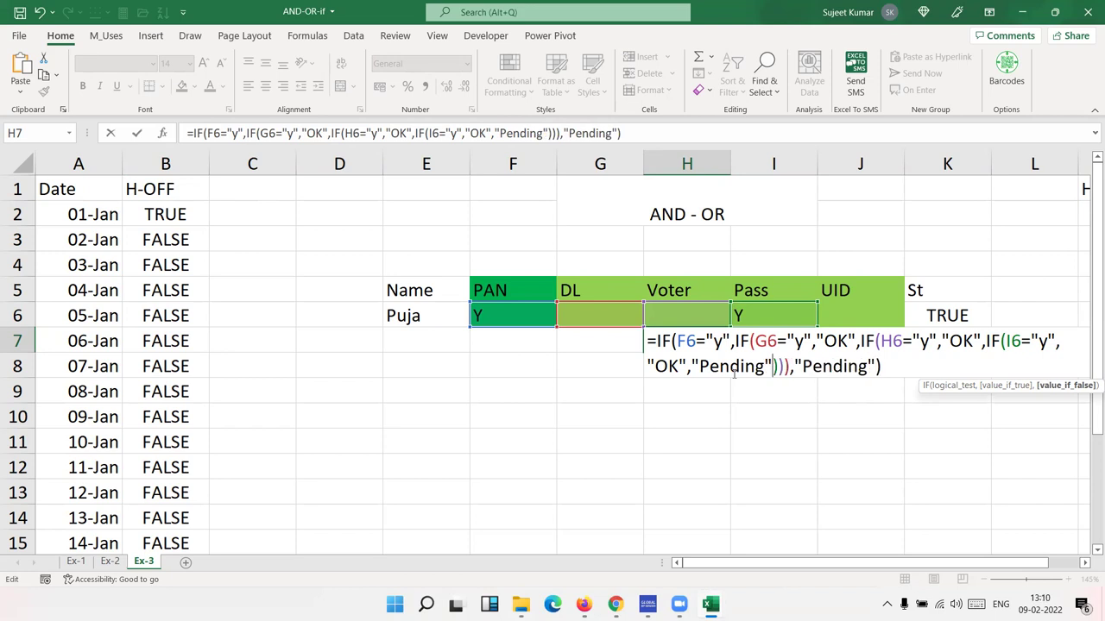
key(Return)
key(Up)
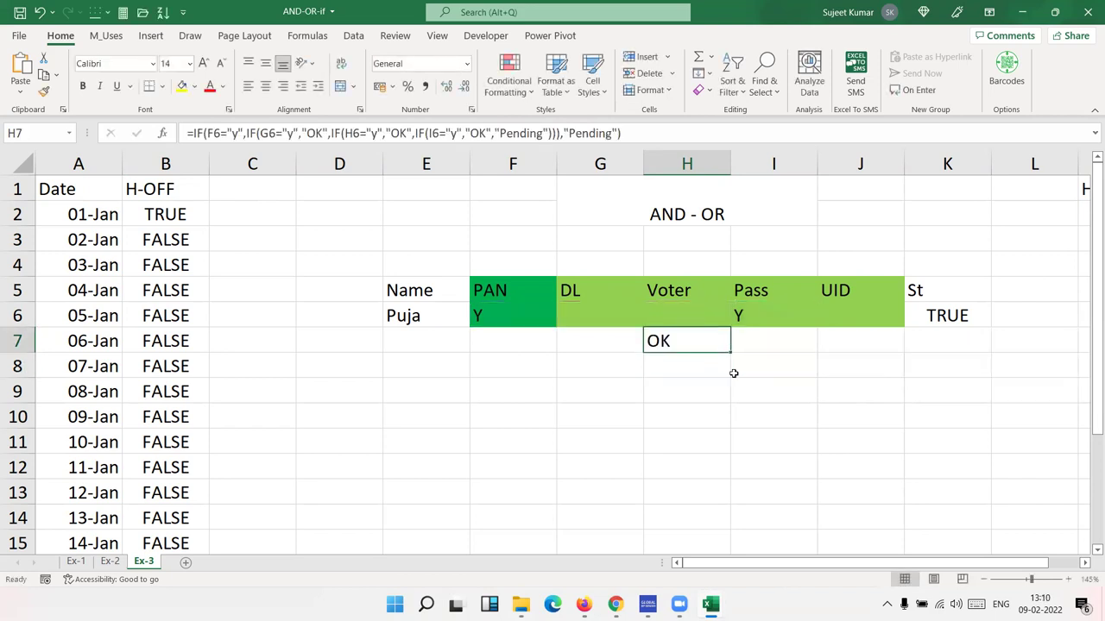
key(Up)
key(Left)
key(Left)
key(End)
key(Delete)
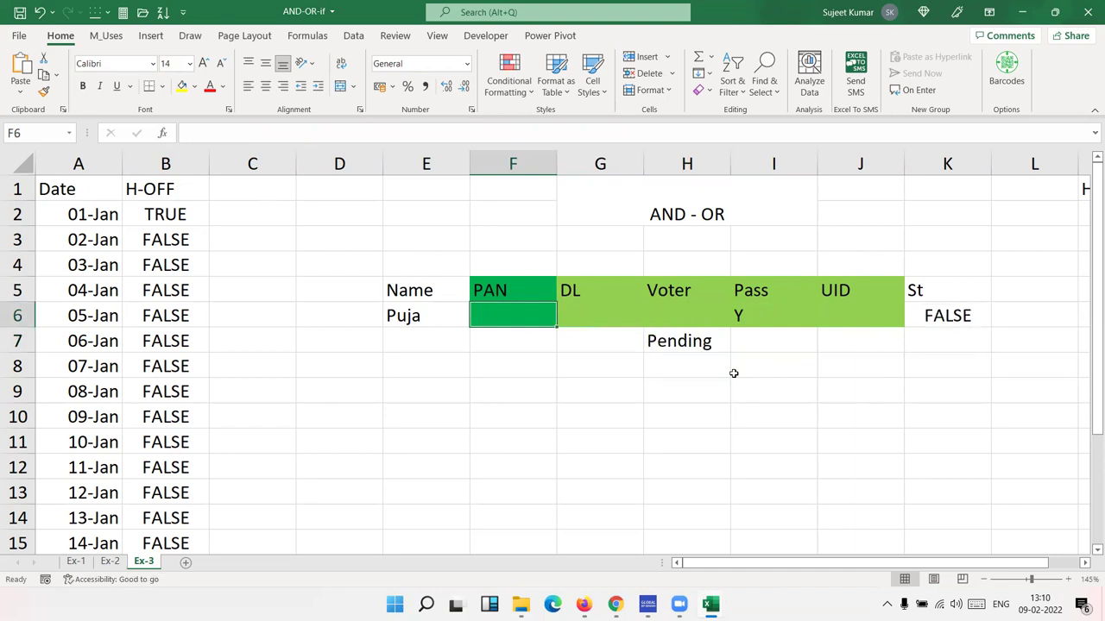
key(ctrl+z)
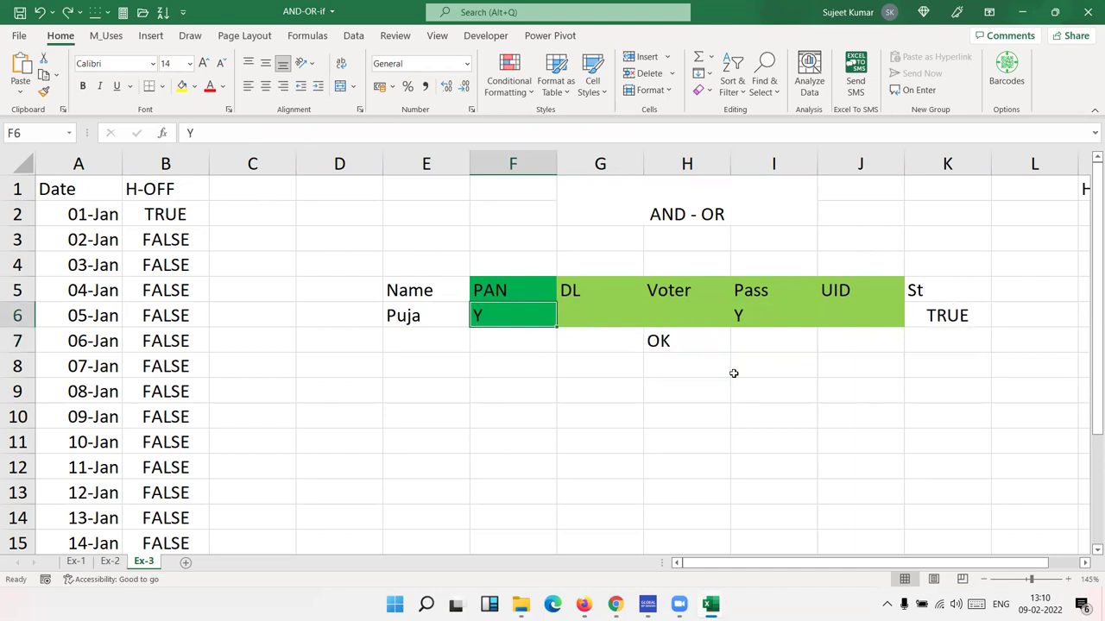
key(Right)
key(Right)
key(Right)
key(Delete)
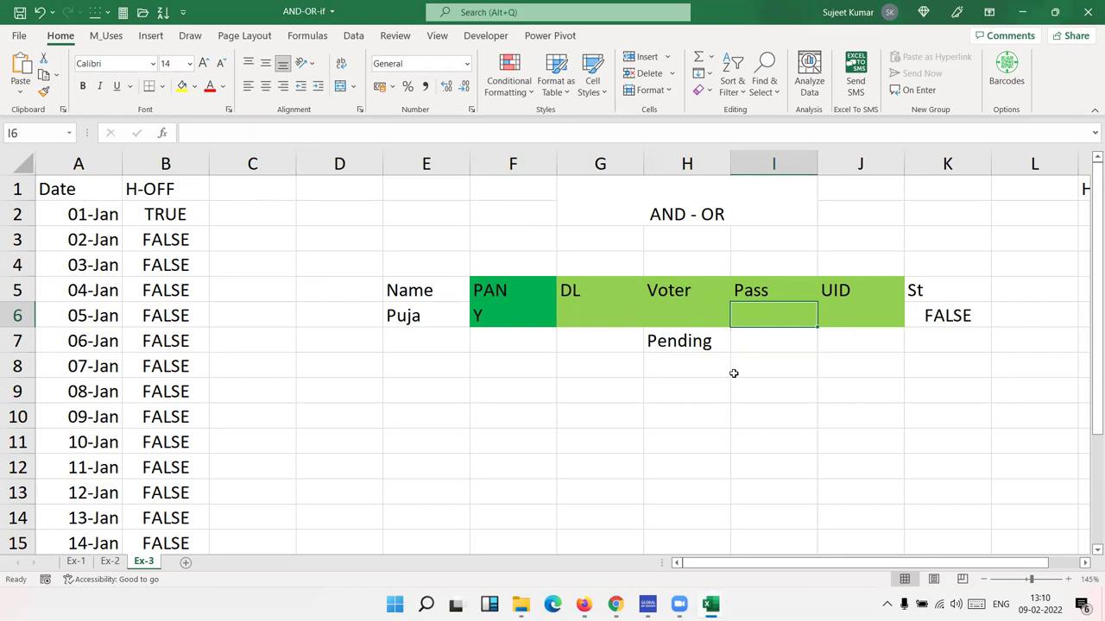
key(ctrl+z)
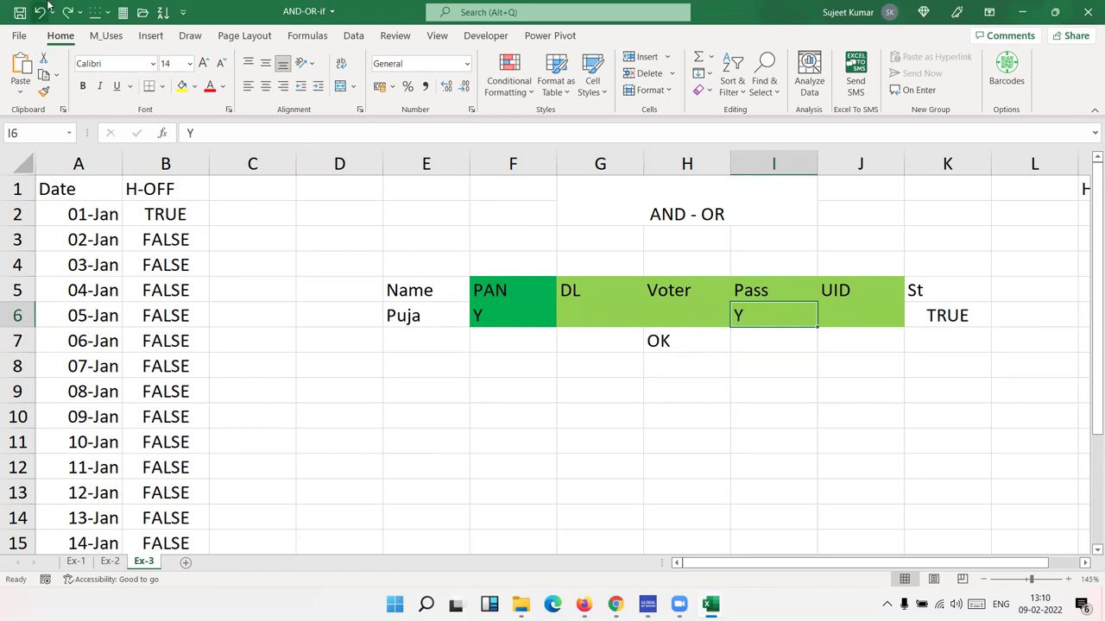
Step: Save the workbook and review the formulas in Ex-1 C2 and Ex-2 C2 and L7
click(19, 13)
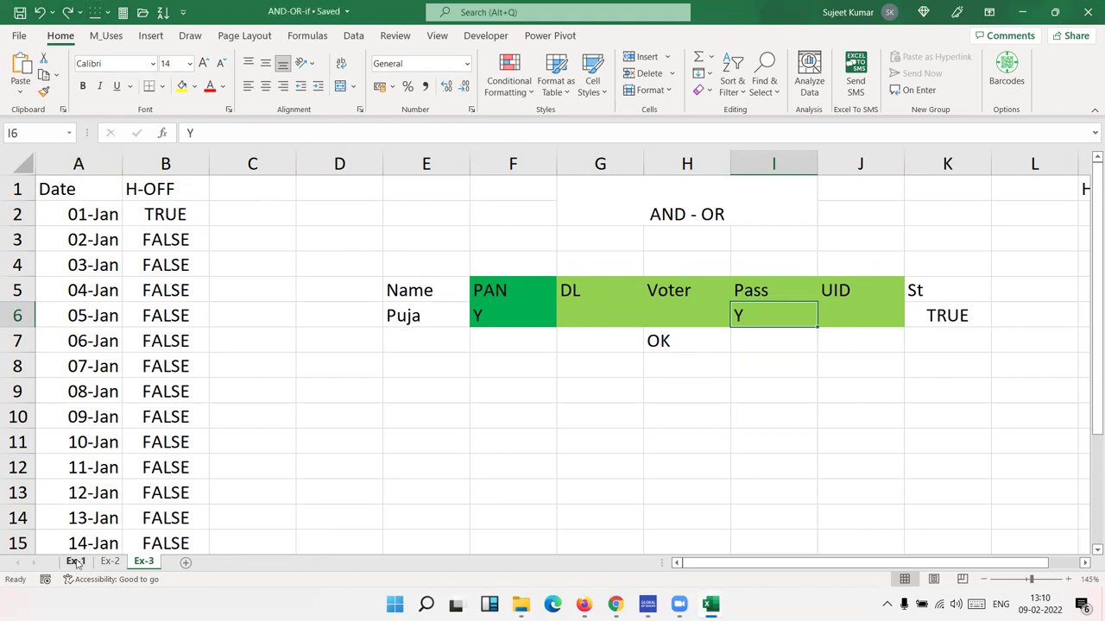
click(76, 562)
click(183, 197)
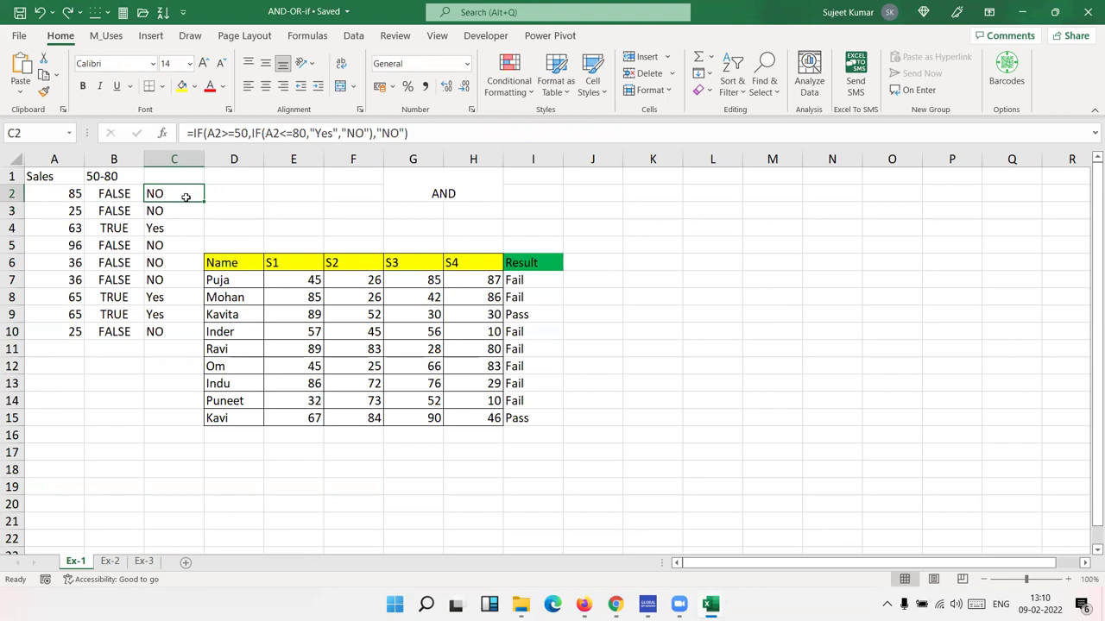
click(592, 280)
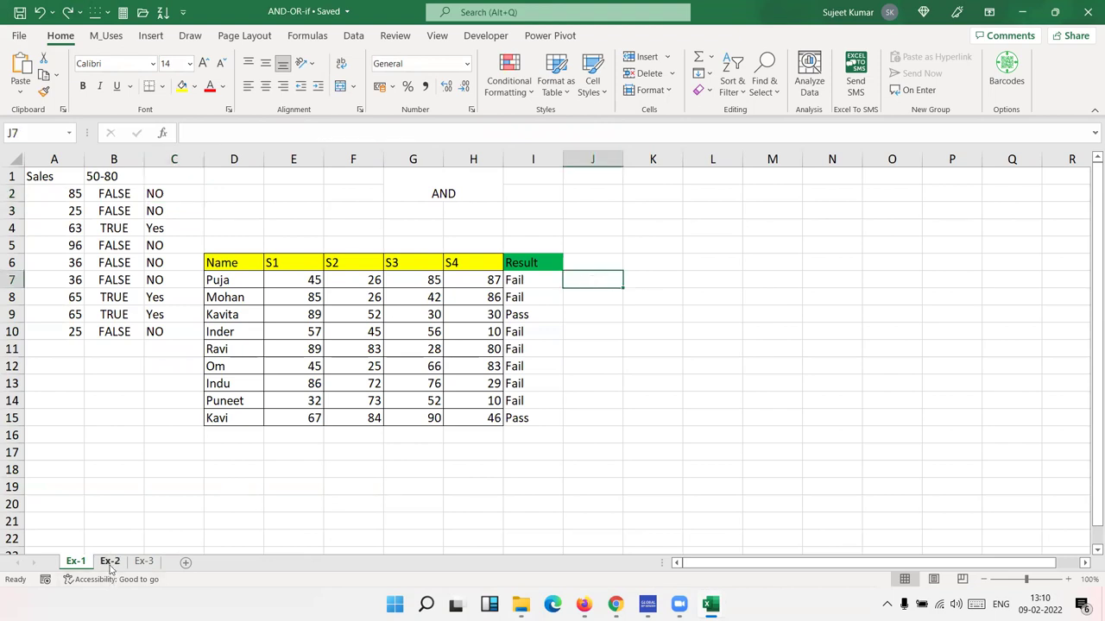
click(109, 562)
click(199, 207)
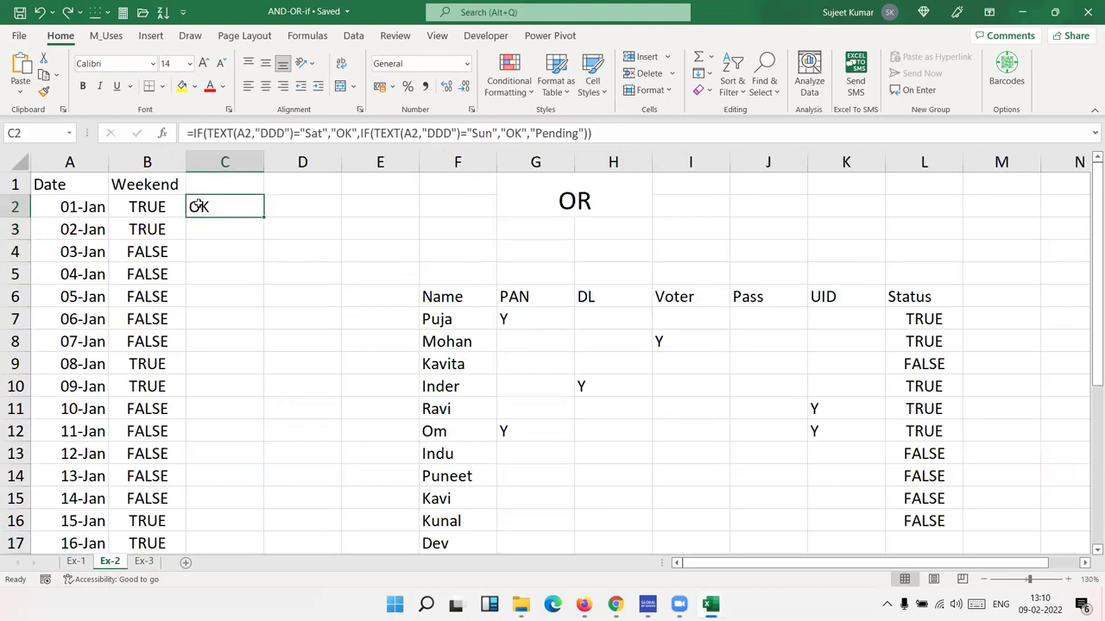
click(956, 321)
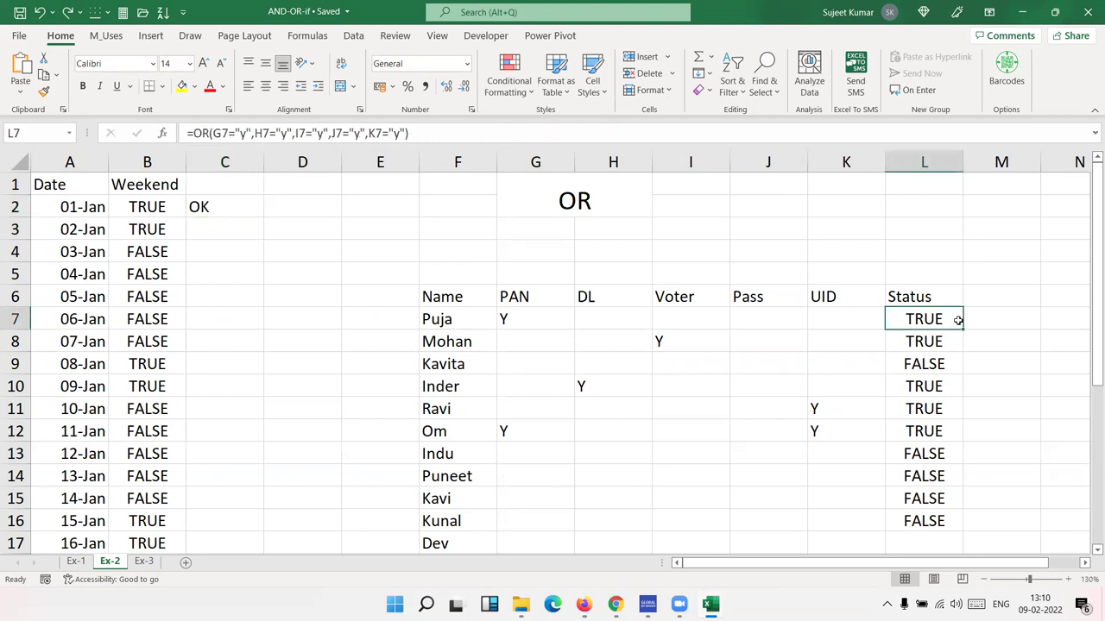
Step: Review Ex-3's F6, H7 and B2 formulas, then switch to the Gmail inbox in the browser
click(145, 562)
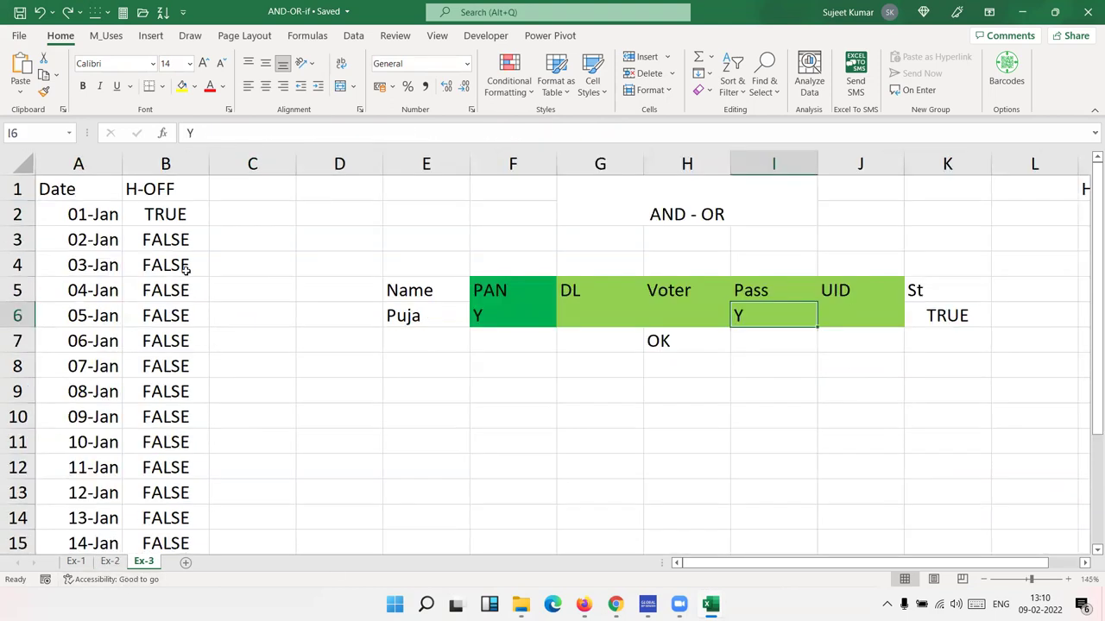
click(514, 318)
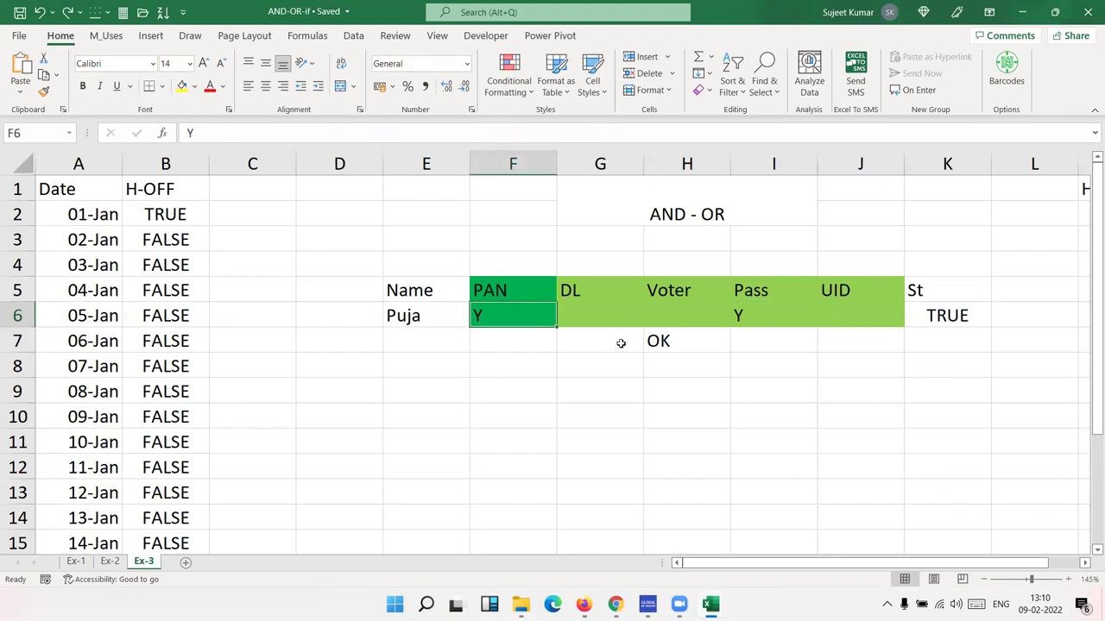
click(653, 341)
click(176, 214)
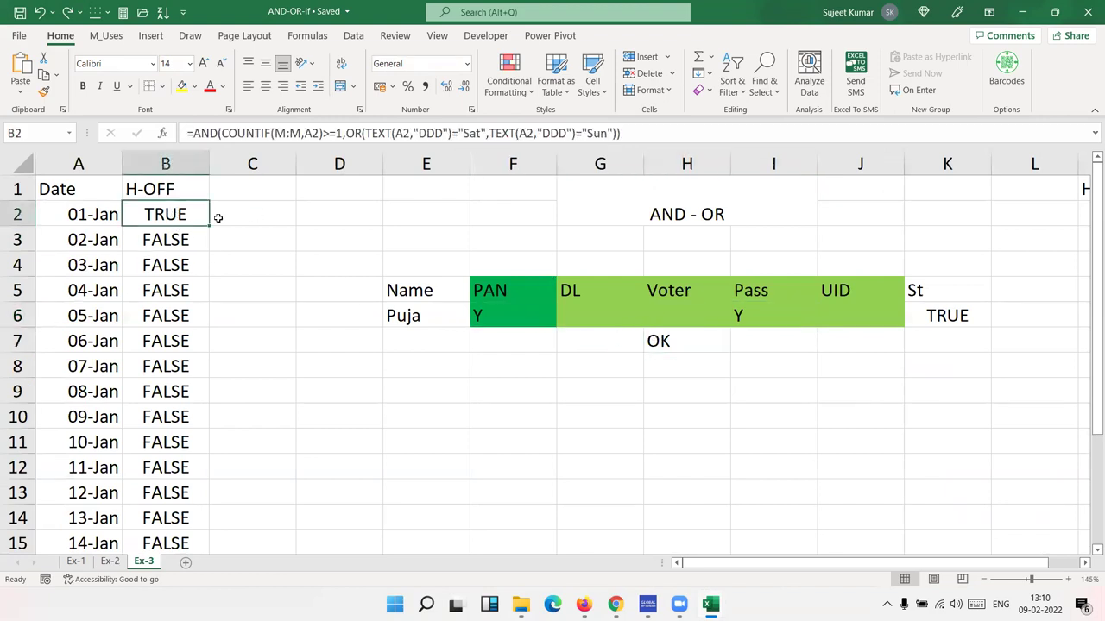
click(217, 217)
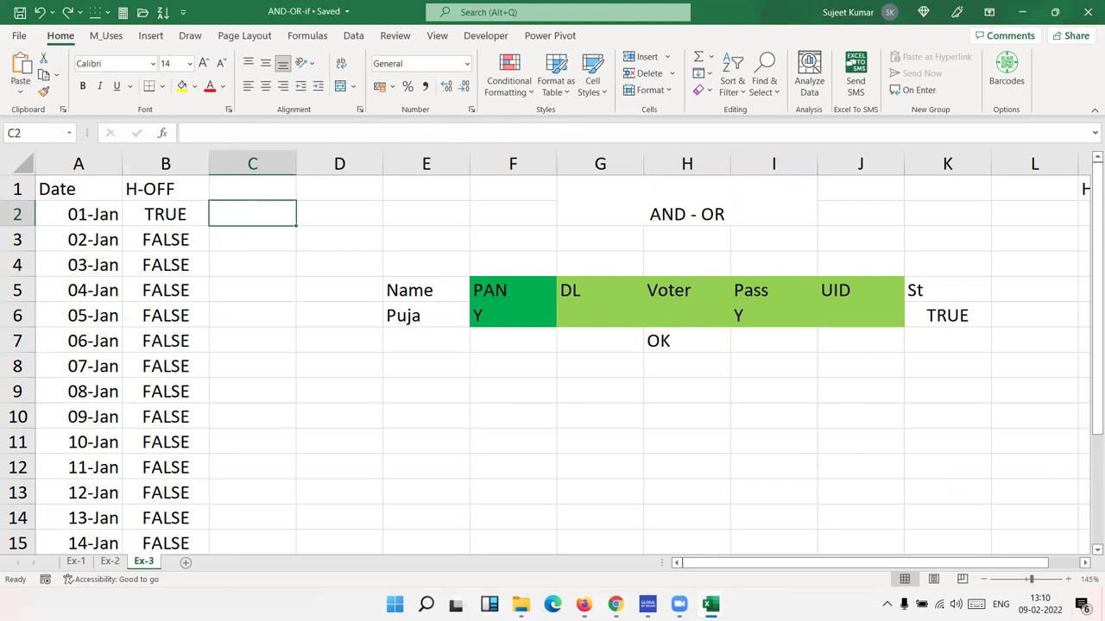
click(615, 605)
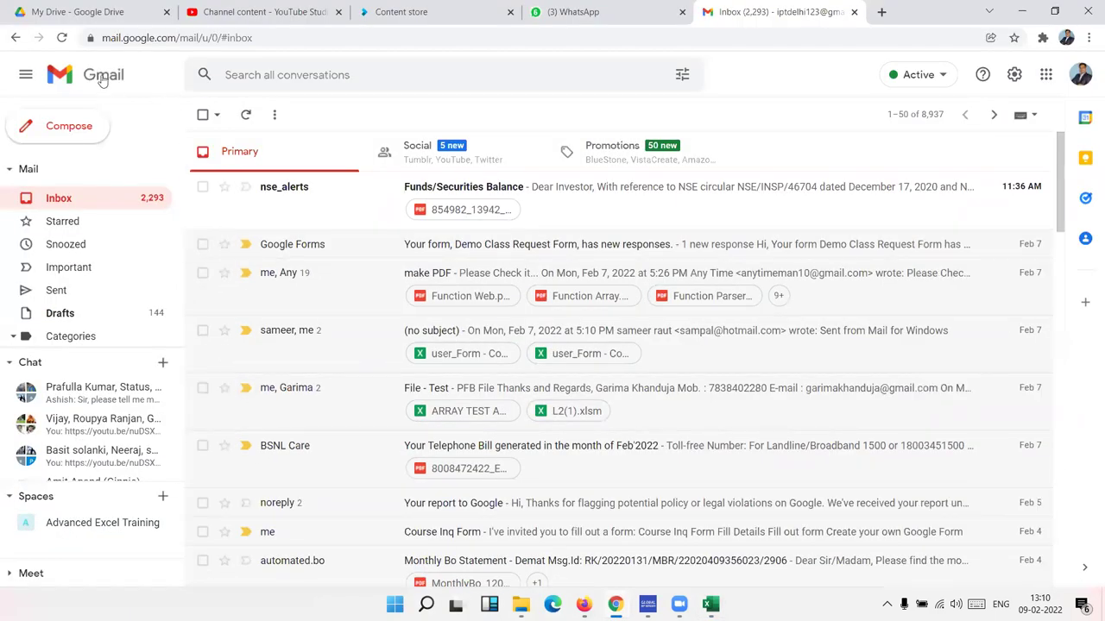
Step: Compose a new Gmail message and add the matching contact from the To suggestions as recipient
click(87, 143)
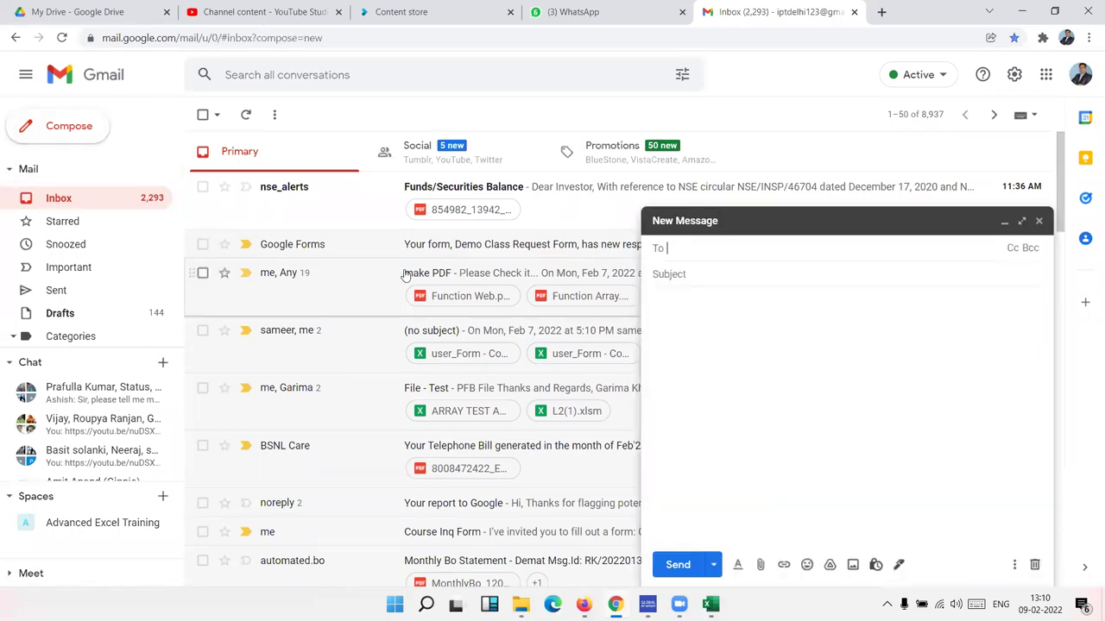
text(m)
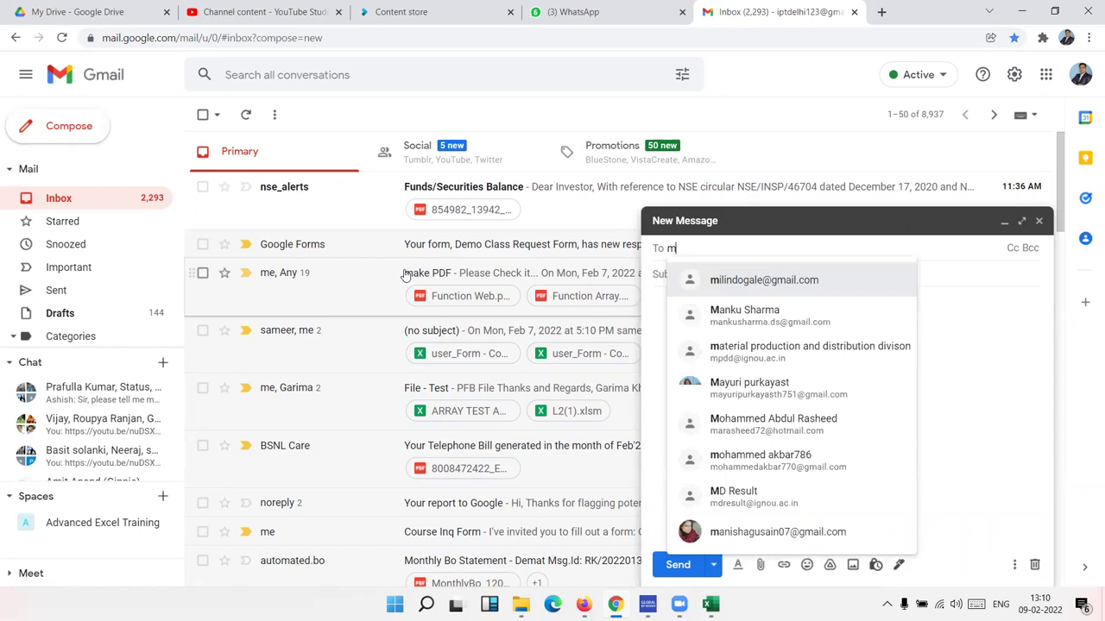
text(ay)
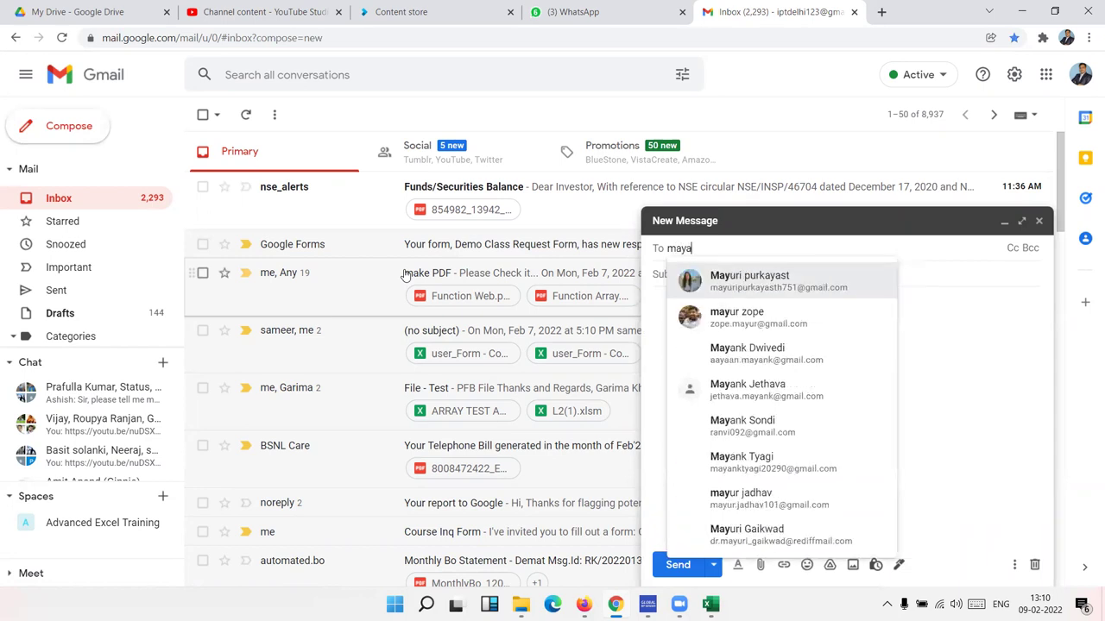
text(a)
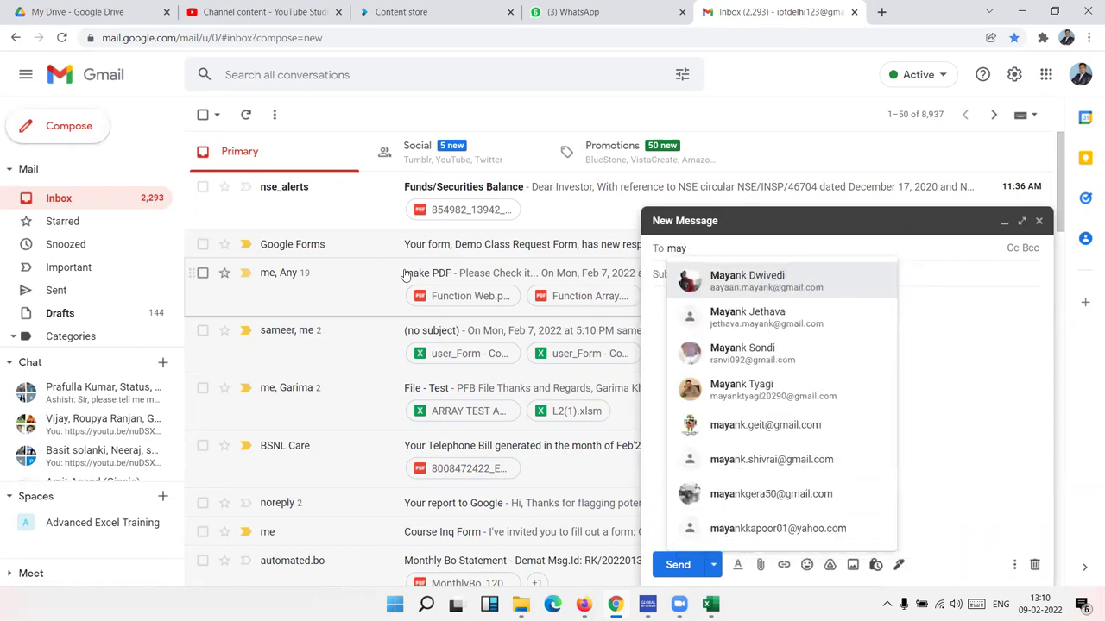
key(BackSpace)
key(BackSpace)
text(k)
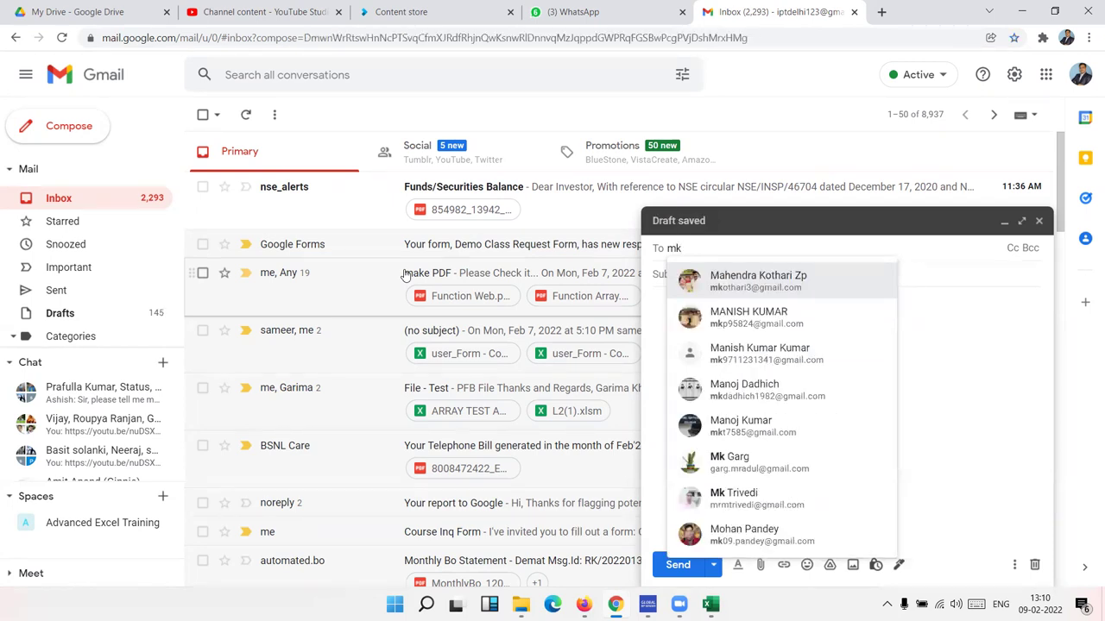
key(BackSpace)
key(BackSpace)
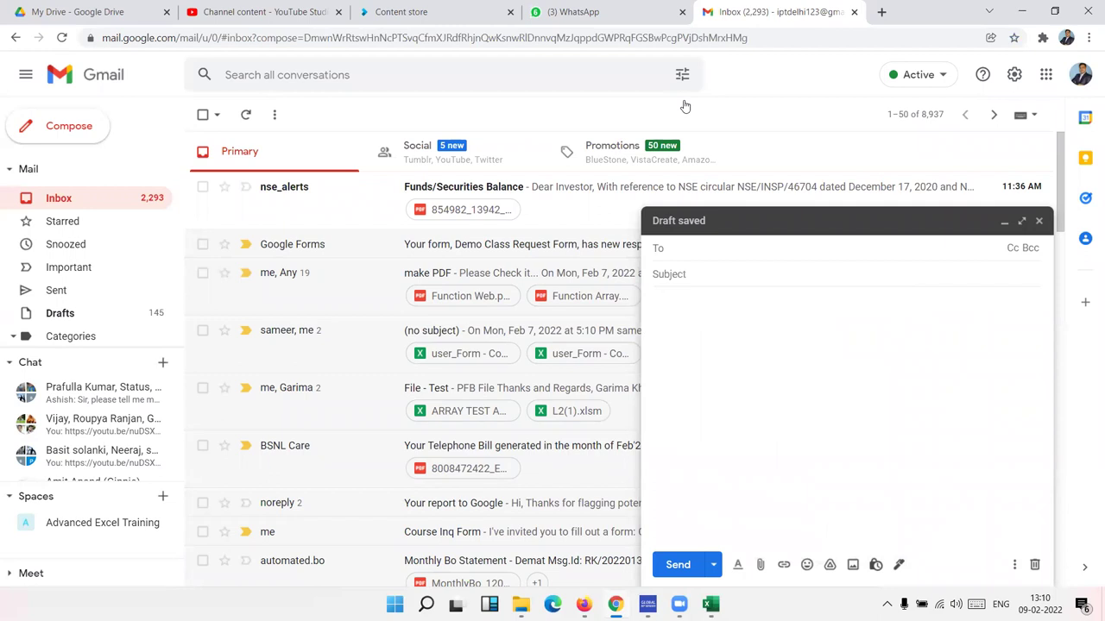
text(mk)
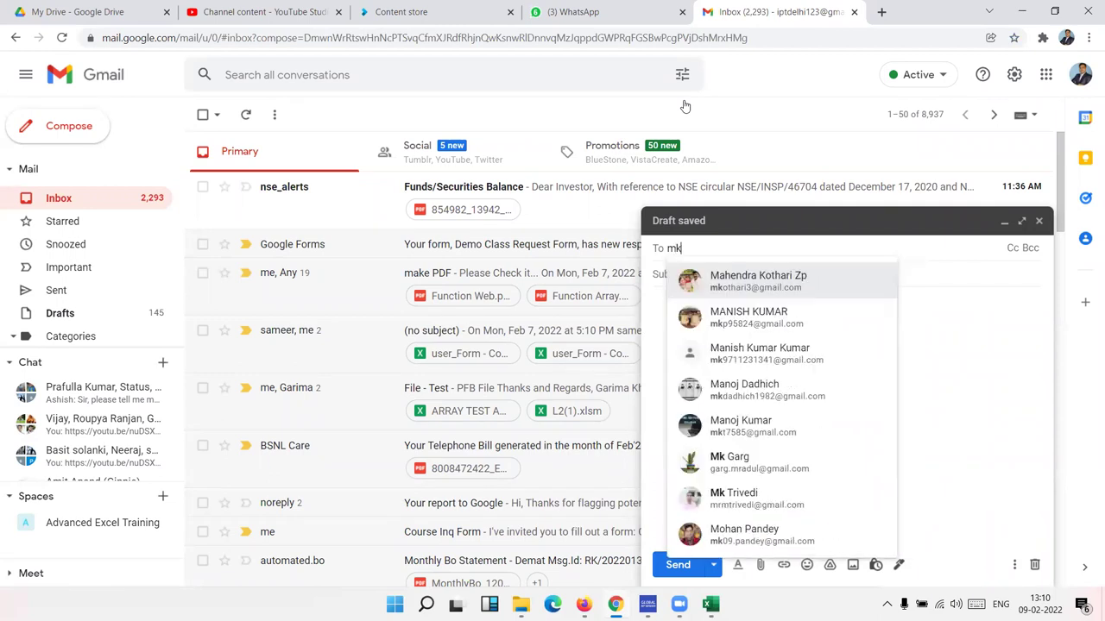
key(BackSpace)
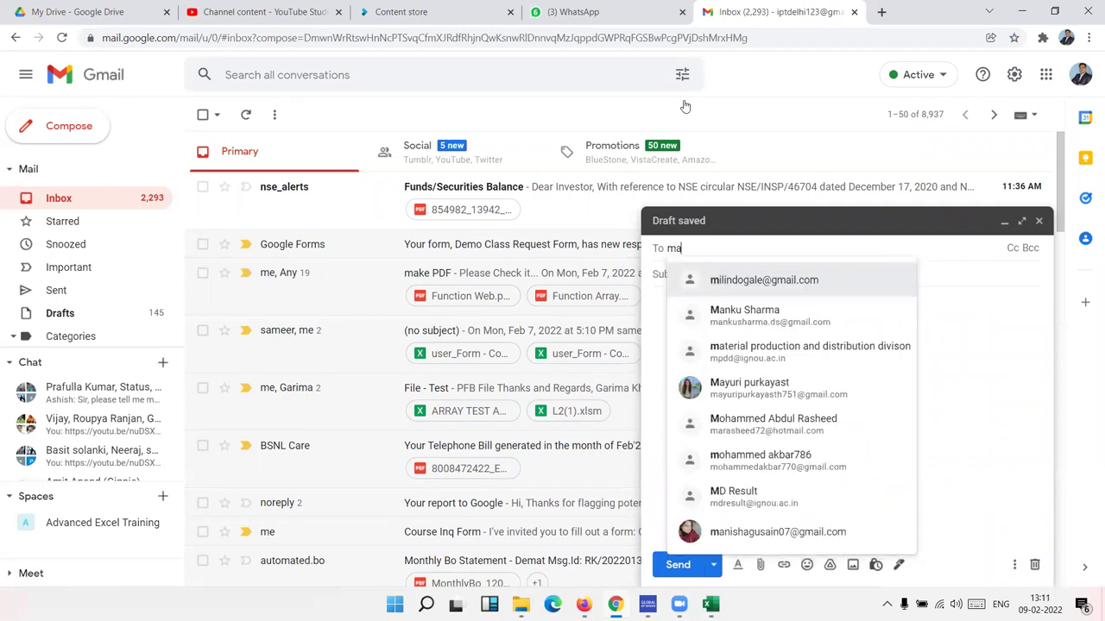
text(n)
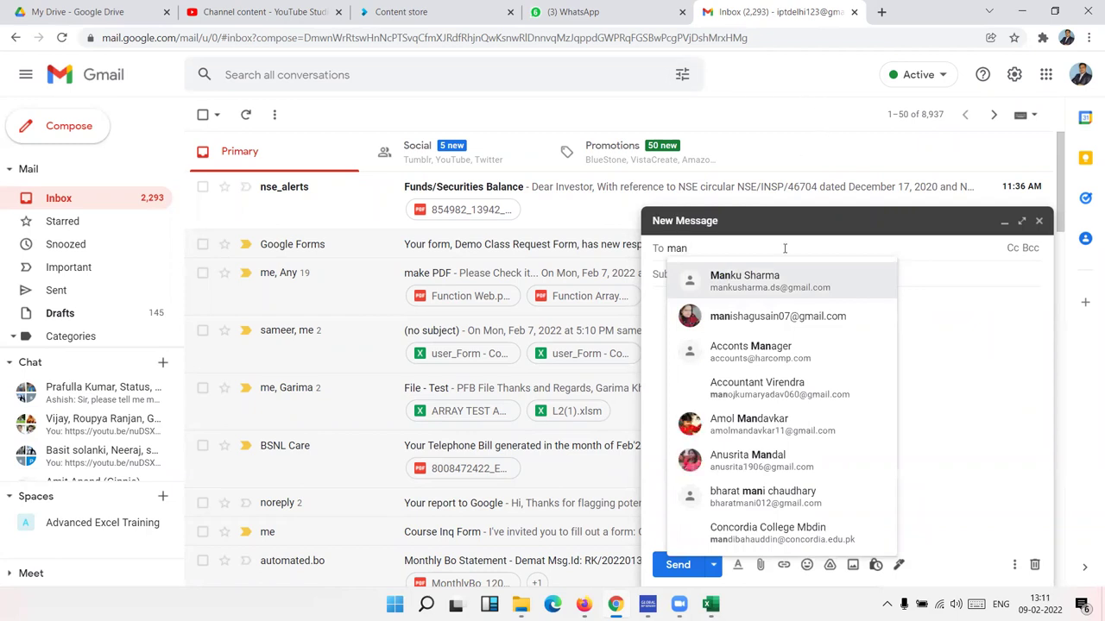
click(777, 277)
text(File)
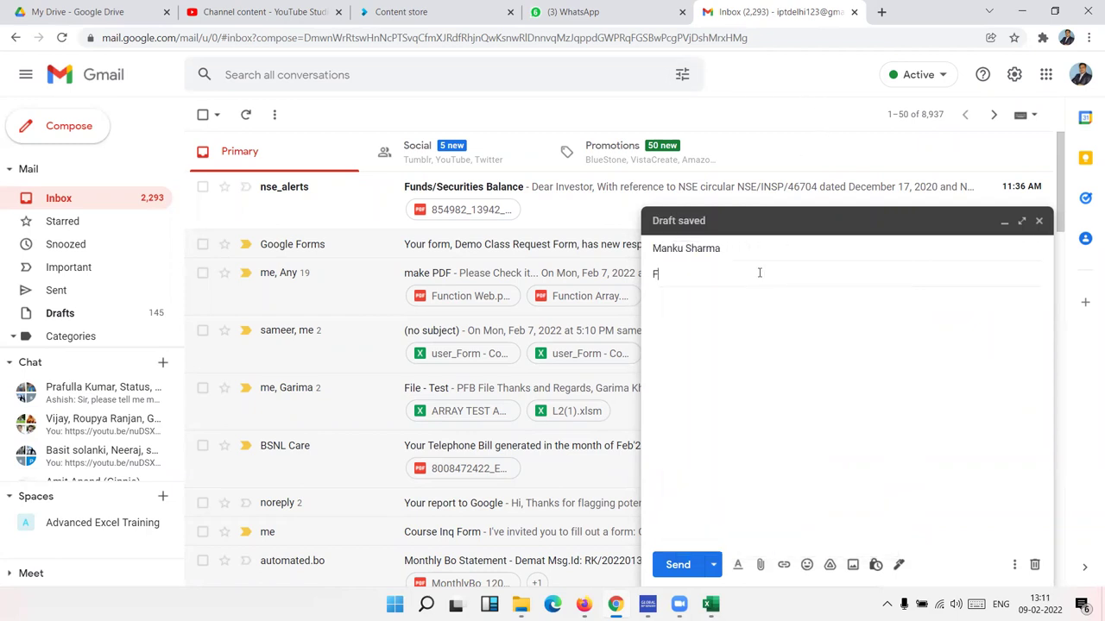
Step: Attach AND-OR-if.xlsm from the Documents folder to the Gmail draft titled File
click(760, 565)
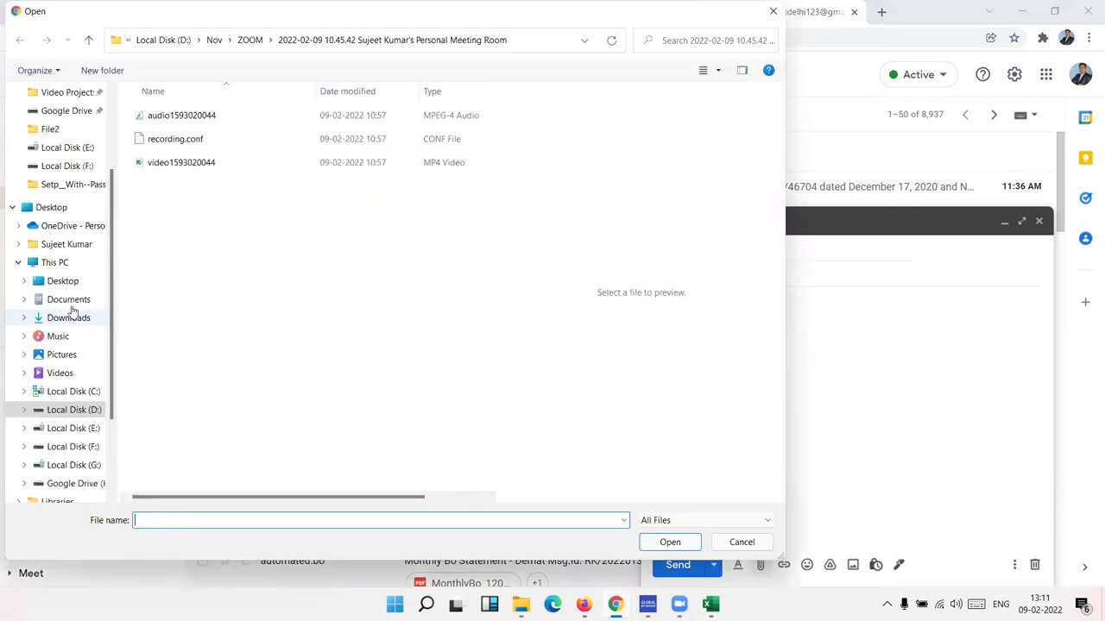
click(73, 322)
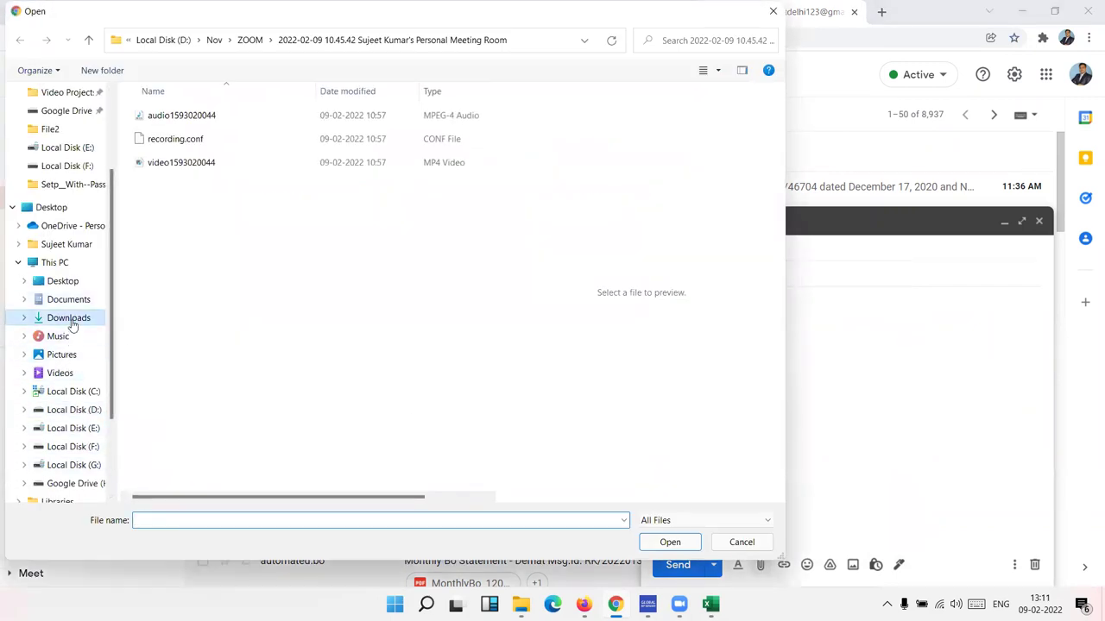
click(69, 302)
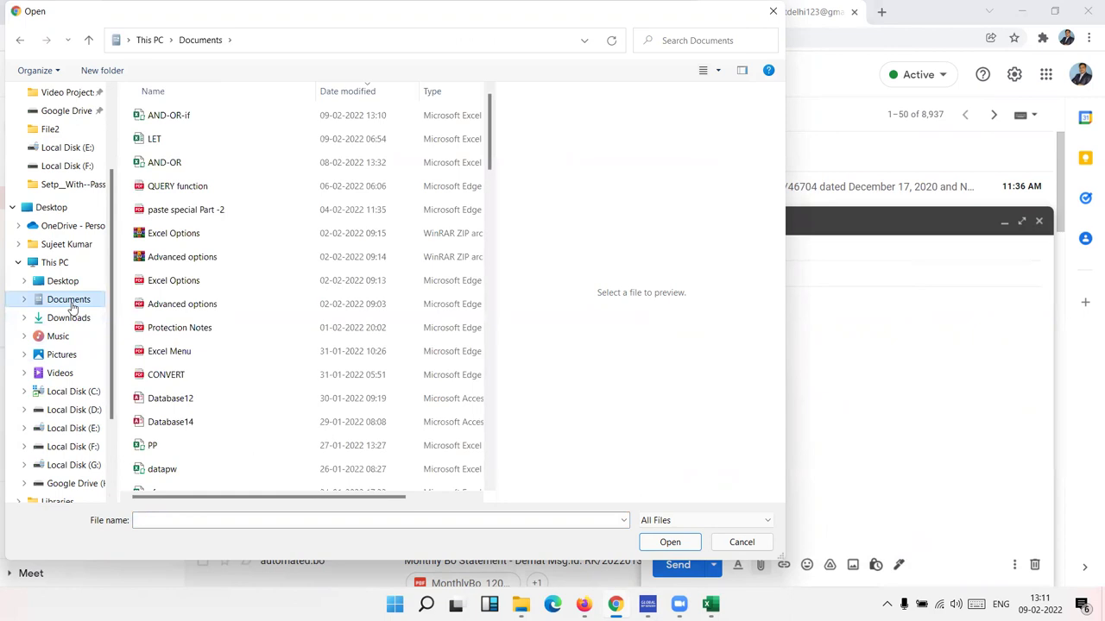
click(191, 116)
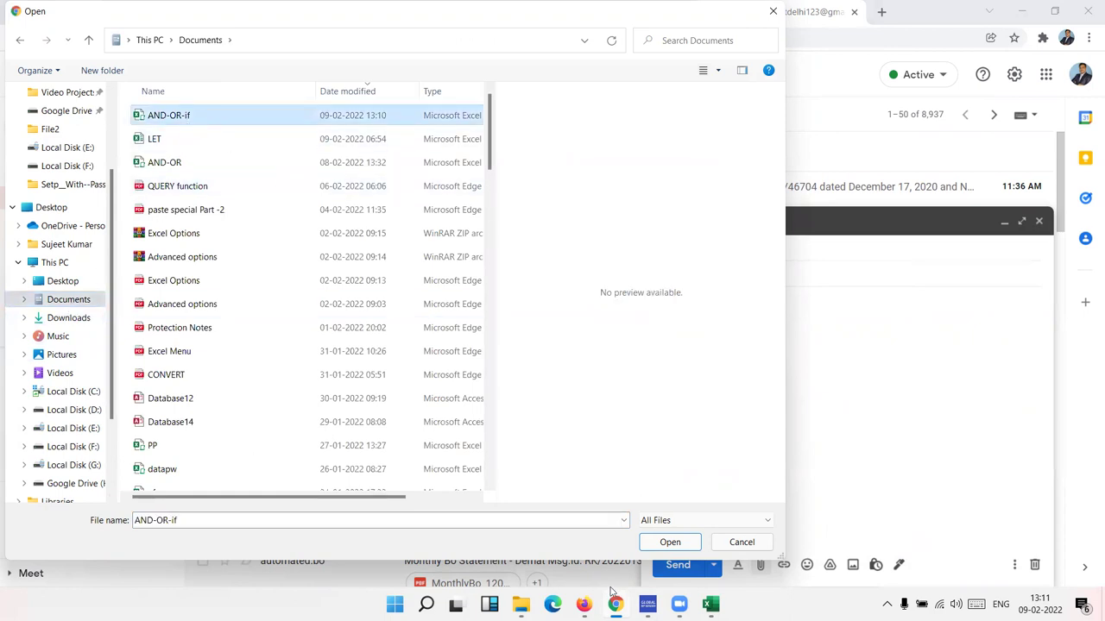
click(670, 542)
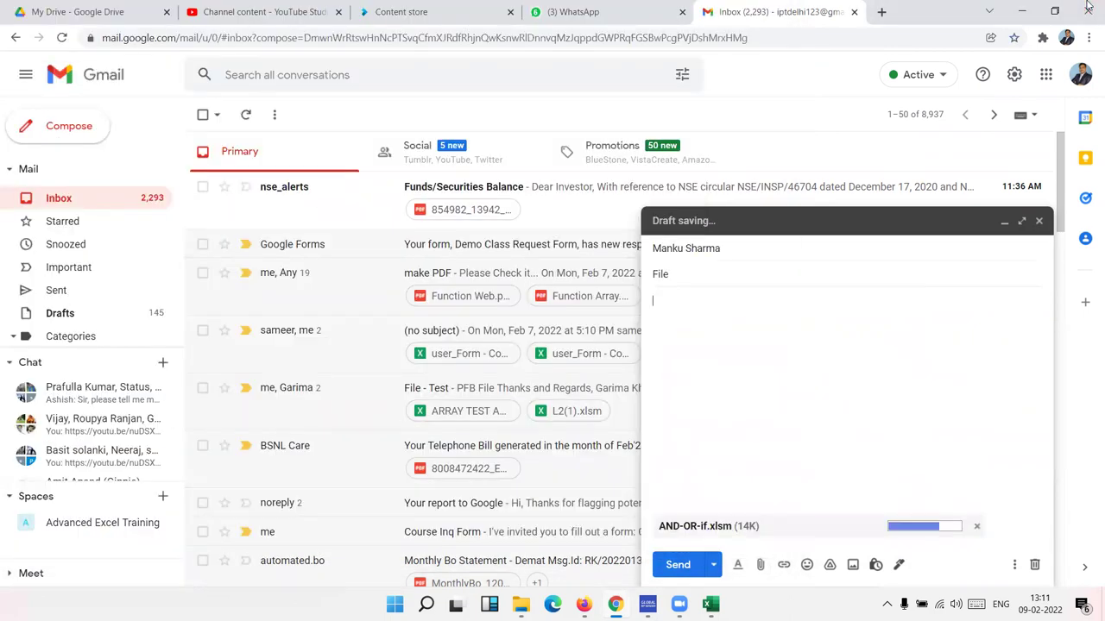